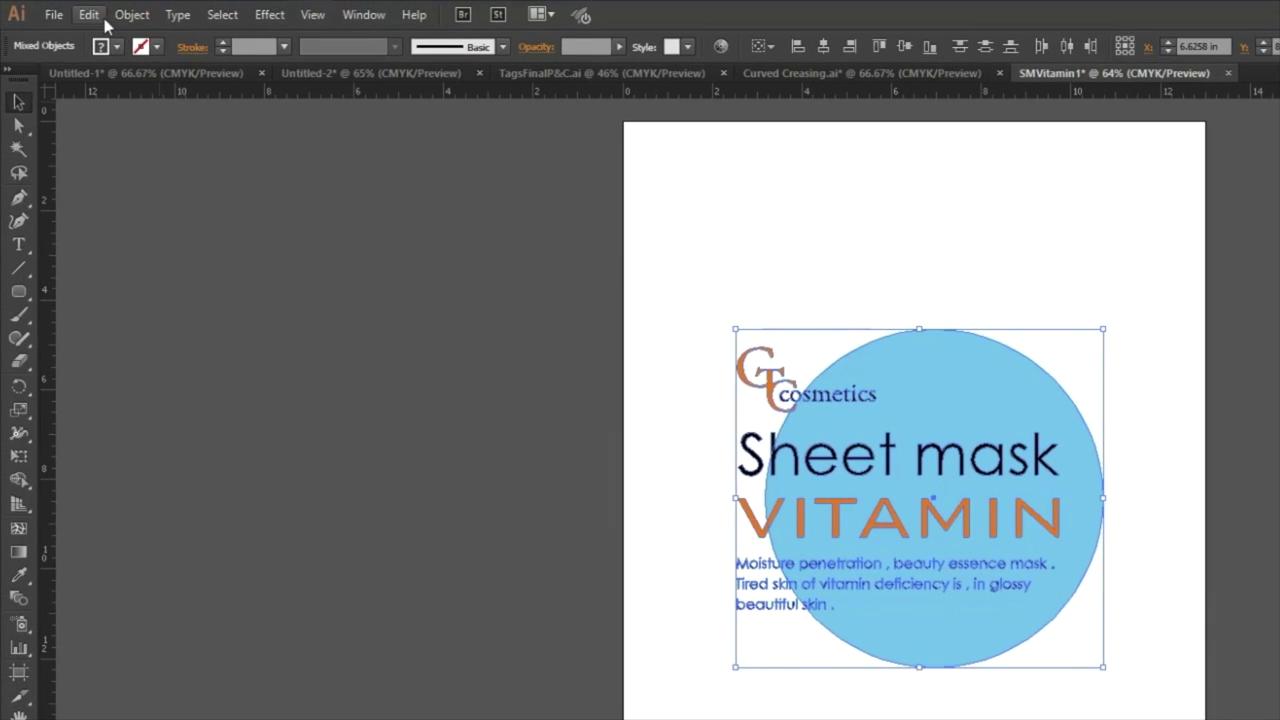
# - Offset the logo, text and circle by 0.1389 in with Miter joins, previewing before applying
pyautogui.click(177, 14)
pyautogui.moveTo(132, 14)
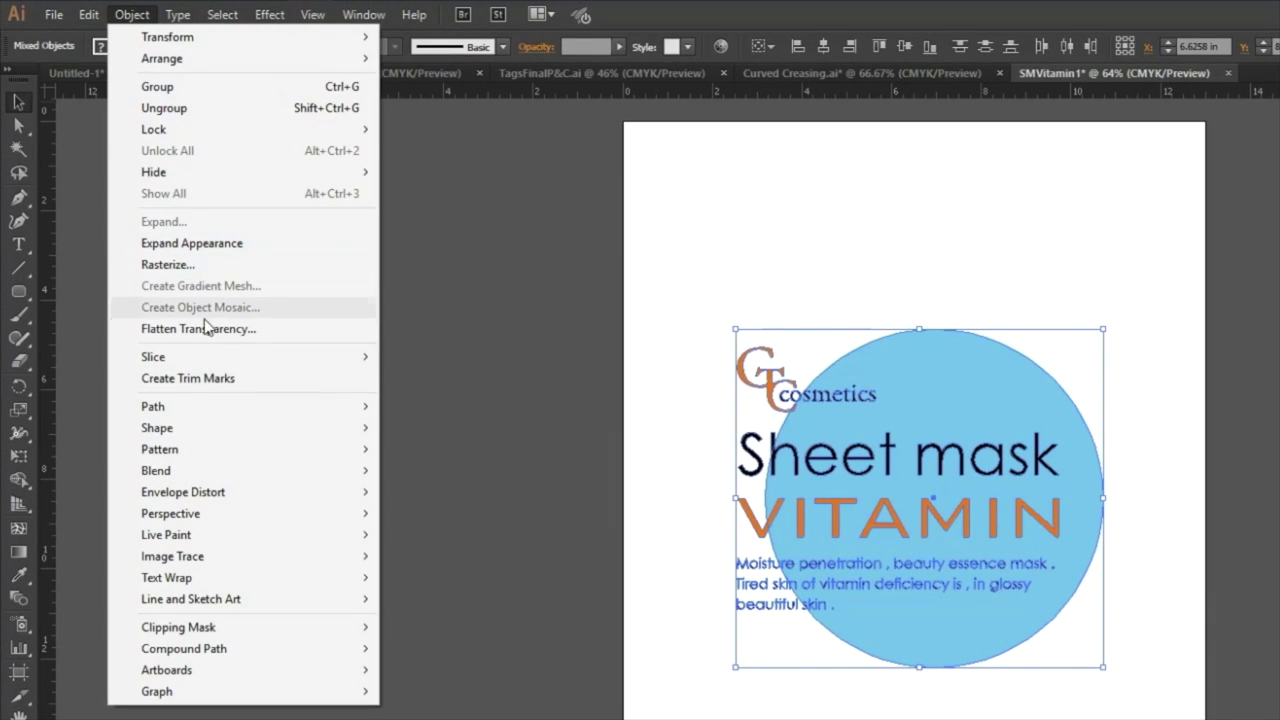
pyautogui.moveTo(281, 416)
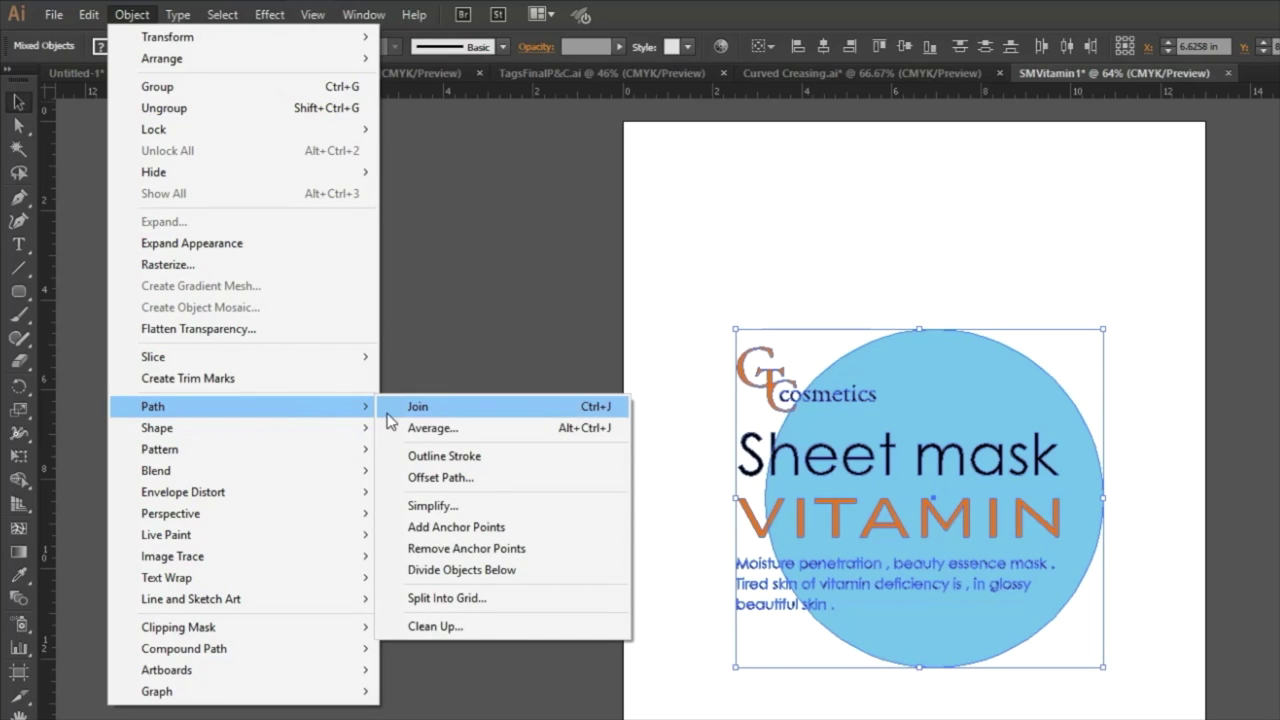
pyautogui.click(430, 479)
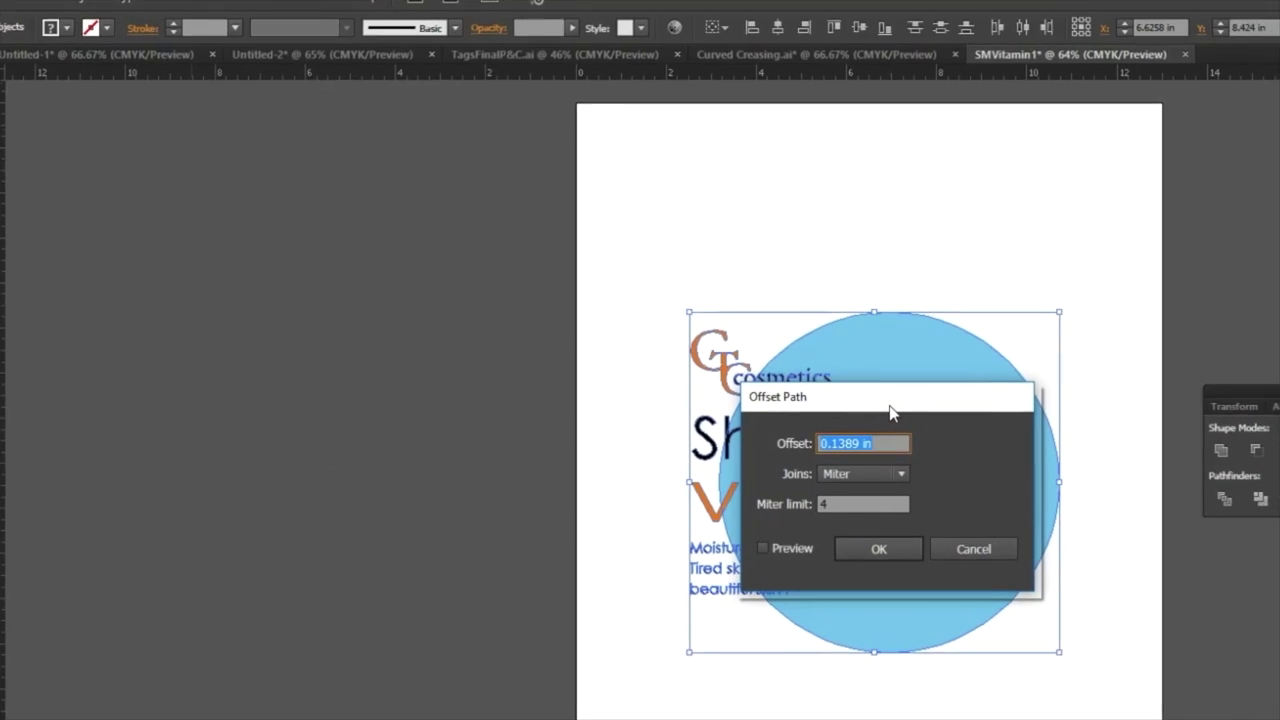
pyautogui.moveTo(891, 409); pyautogui.dragTo(238, 358)
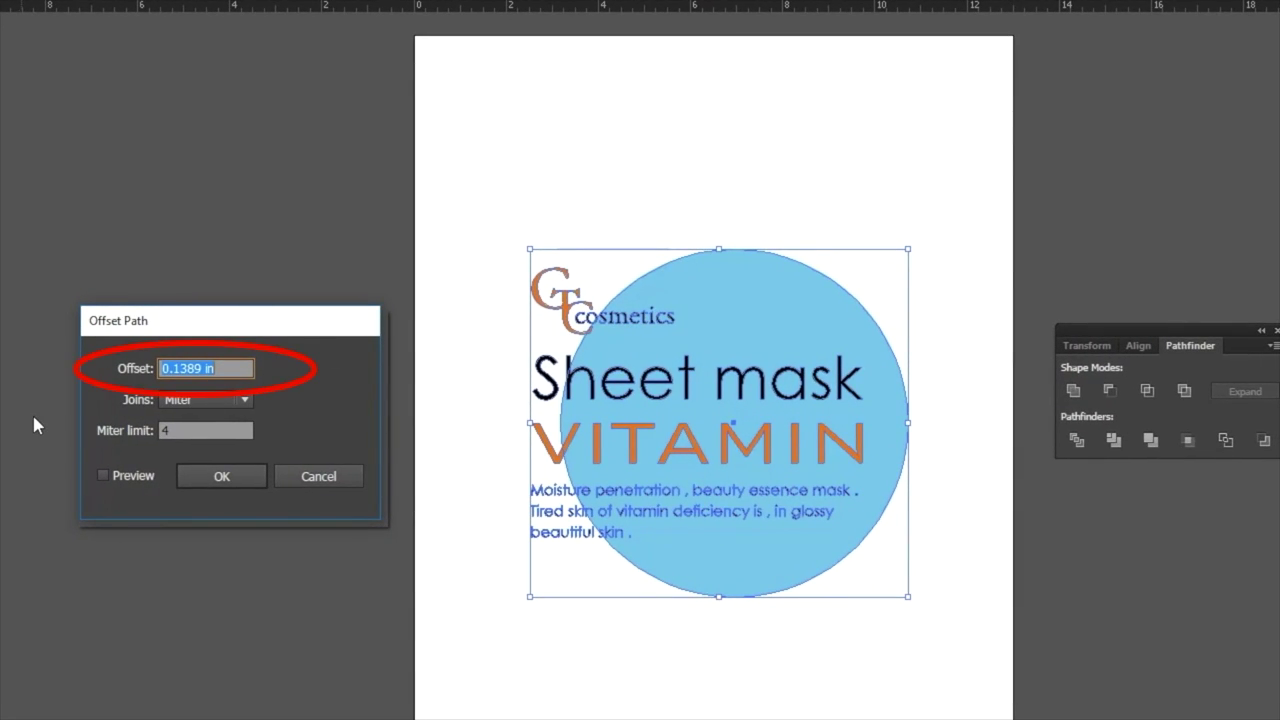
pyautogui.click(103, 476)
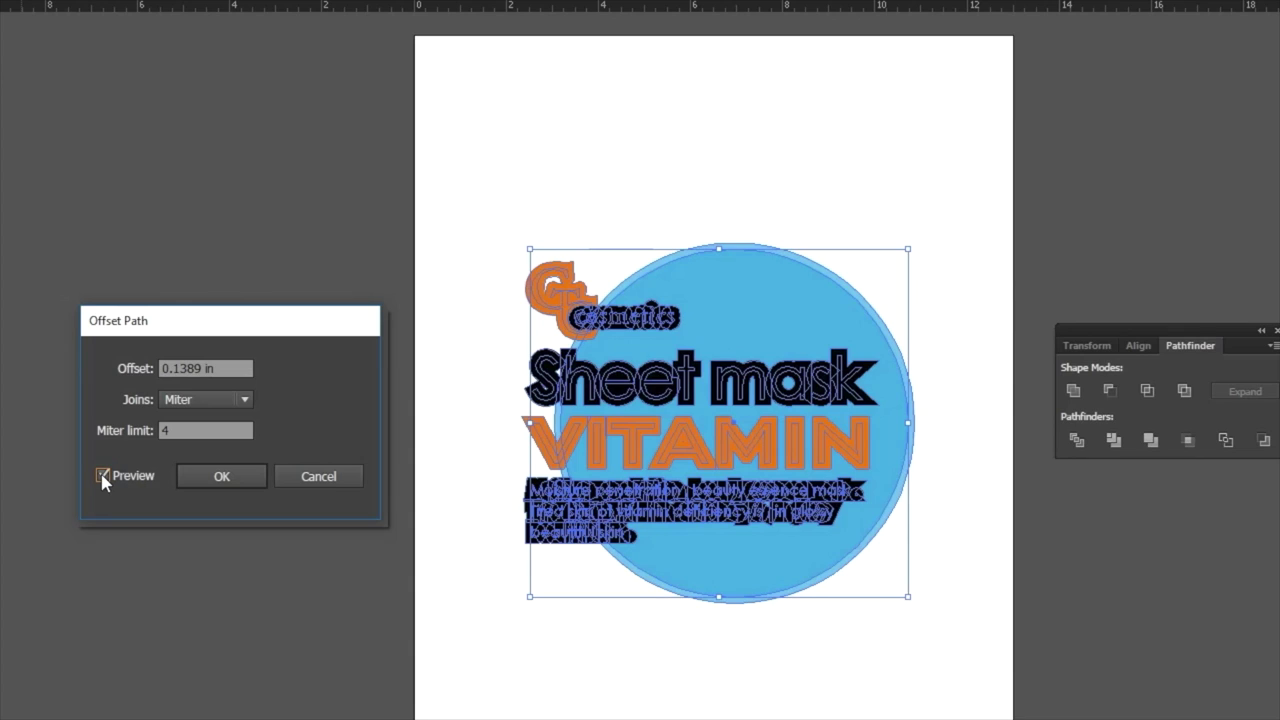
pyautogui.click(238, 472)
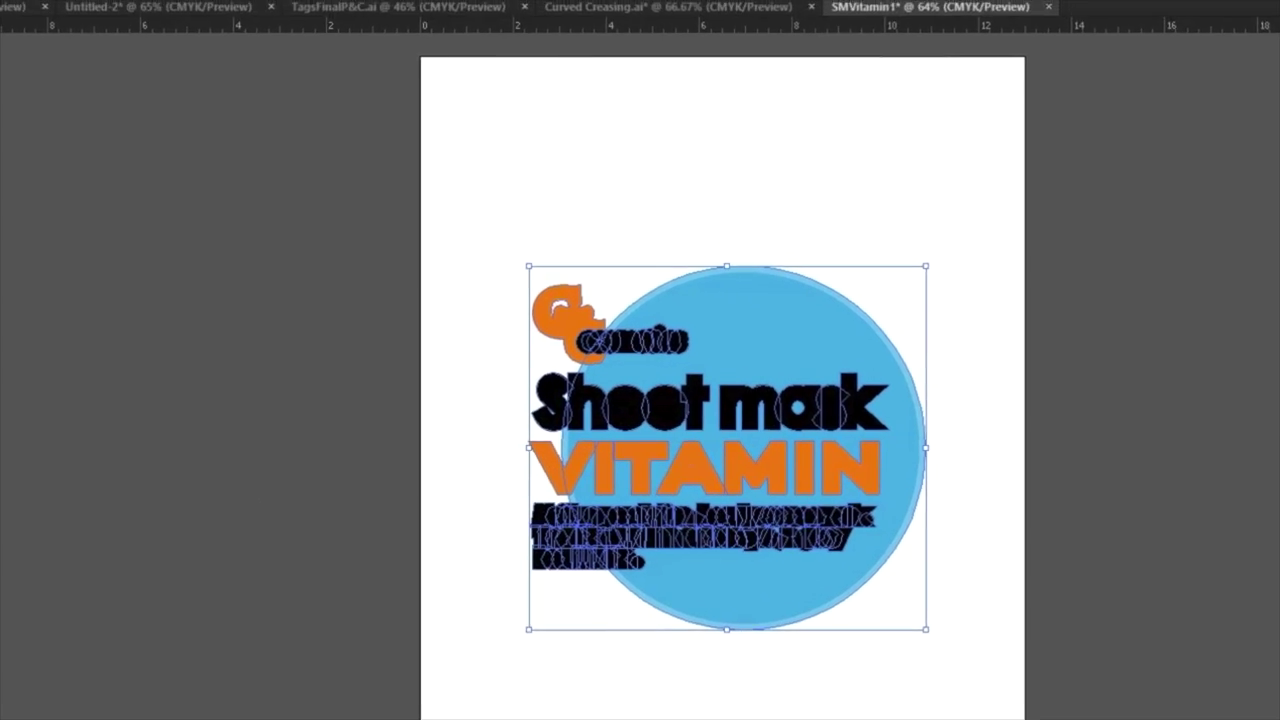
# - Unite the offset paths in Pathfinder and swap fill and stroke for an unfilled black outline
pyautogui.click(165, 18)
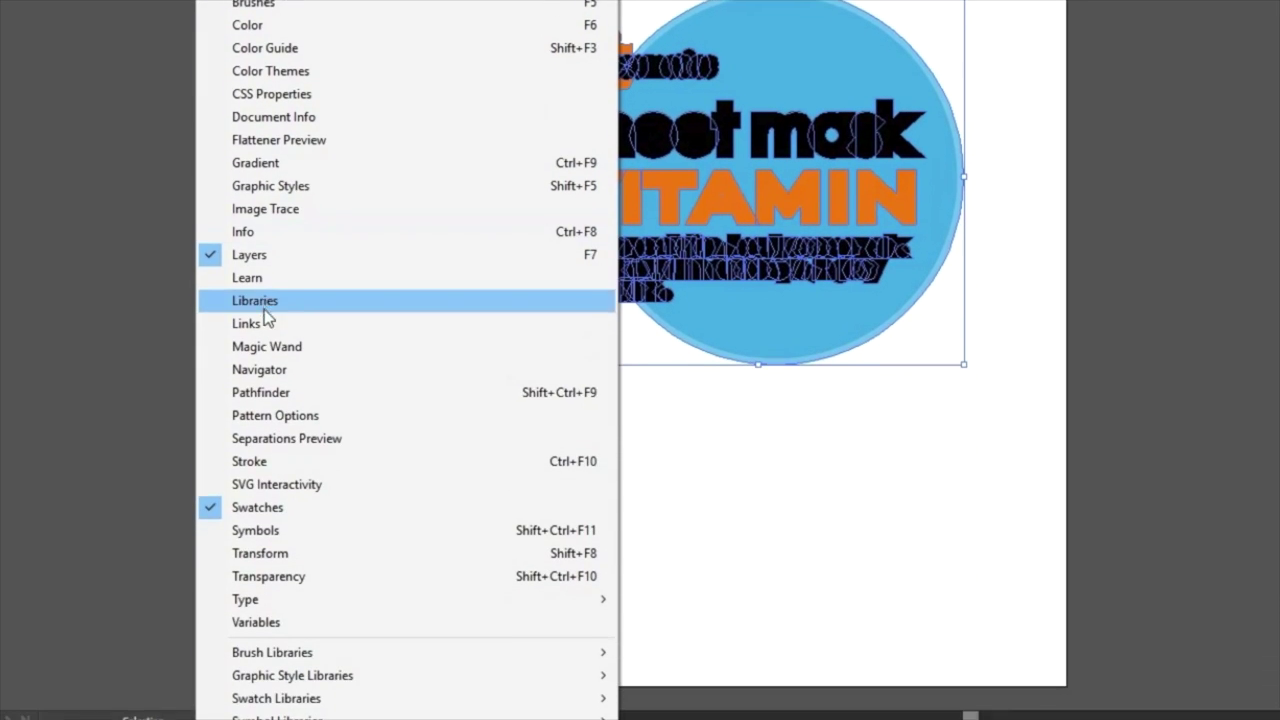
pyautogui.click(252, 386)
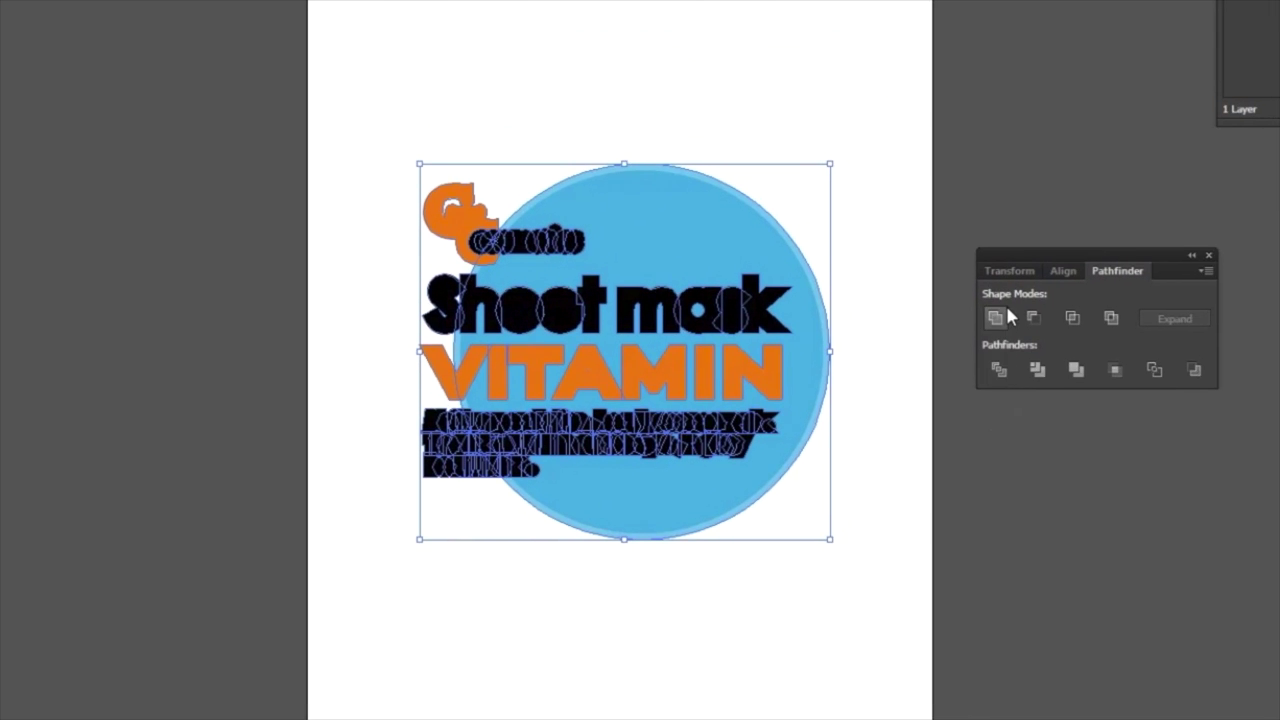
pyautogui.click(996, 320)
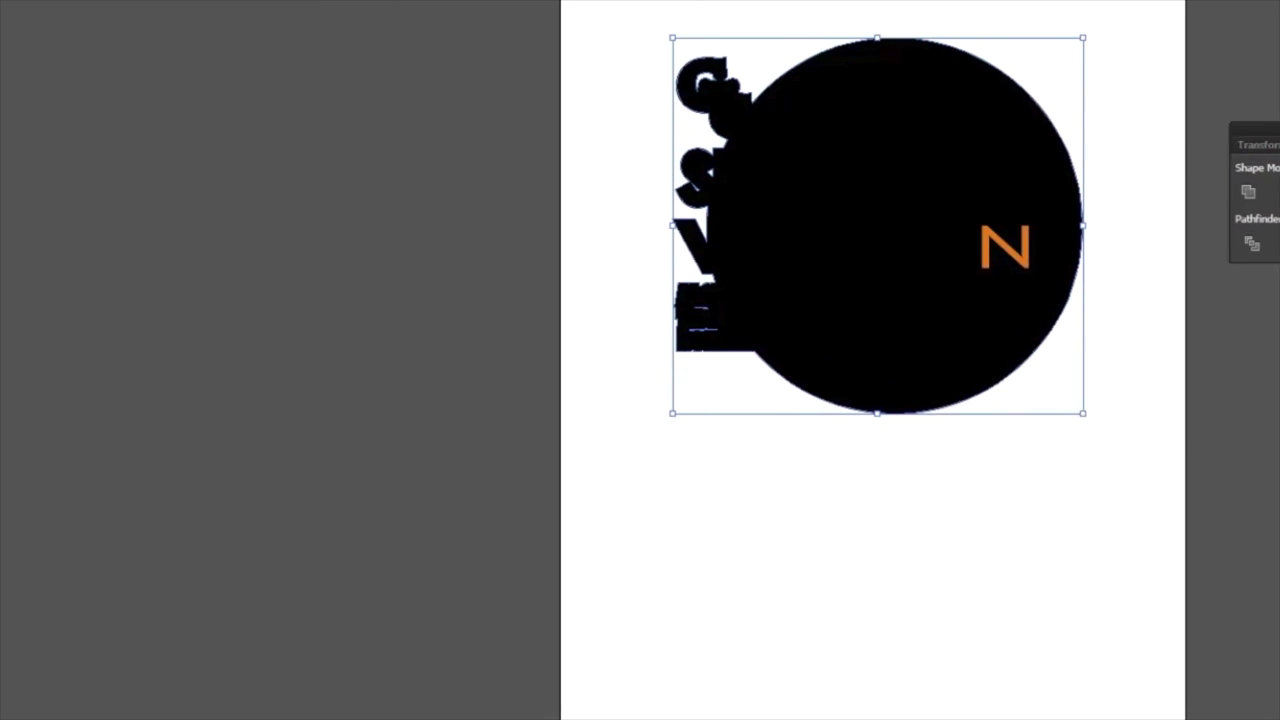
pyautogui.click(31, 457)
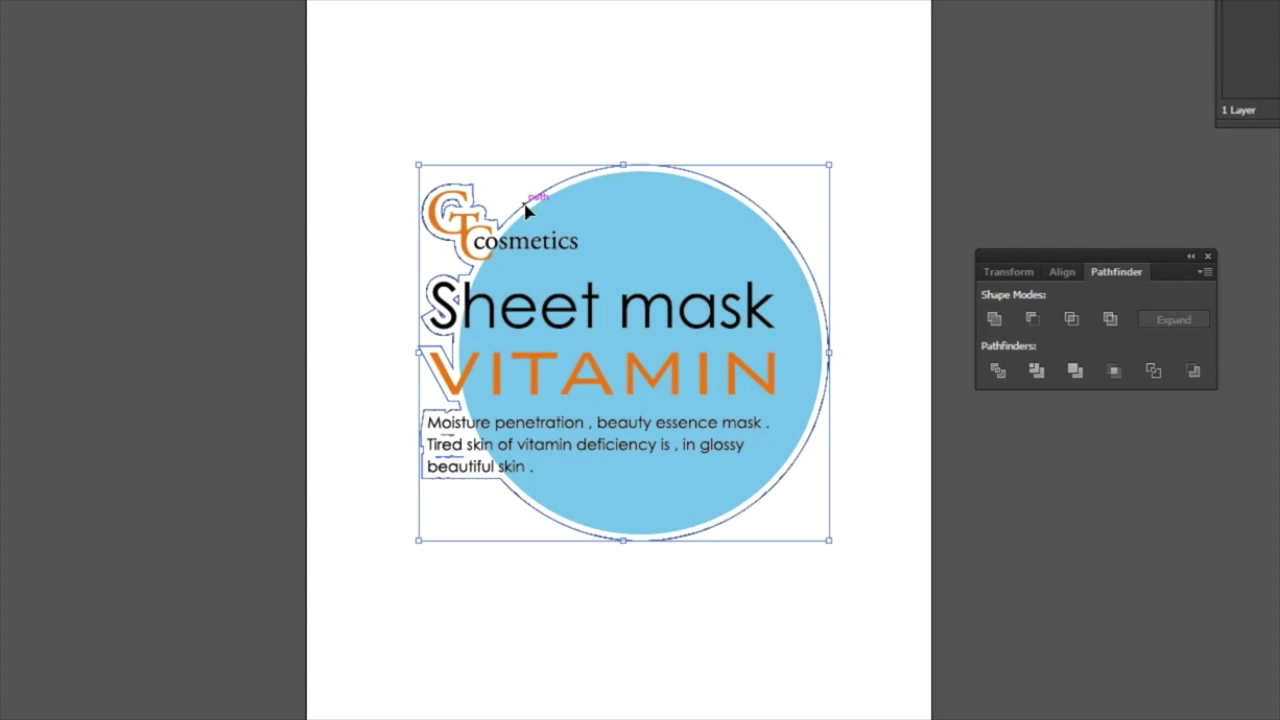
# - Release the compound outline and delete the leftover inner offset pieces, keeping the blue circle
pyautogui.rightClick(525, 205)
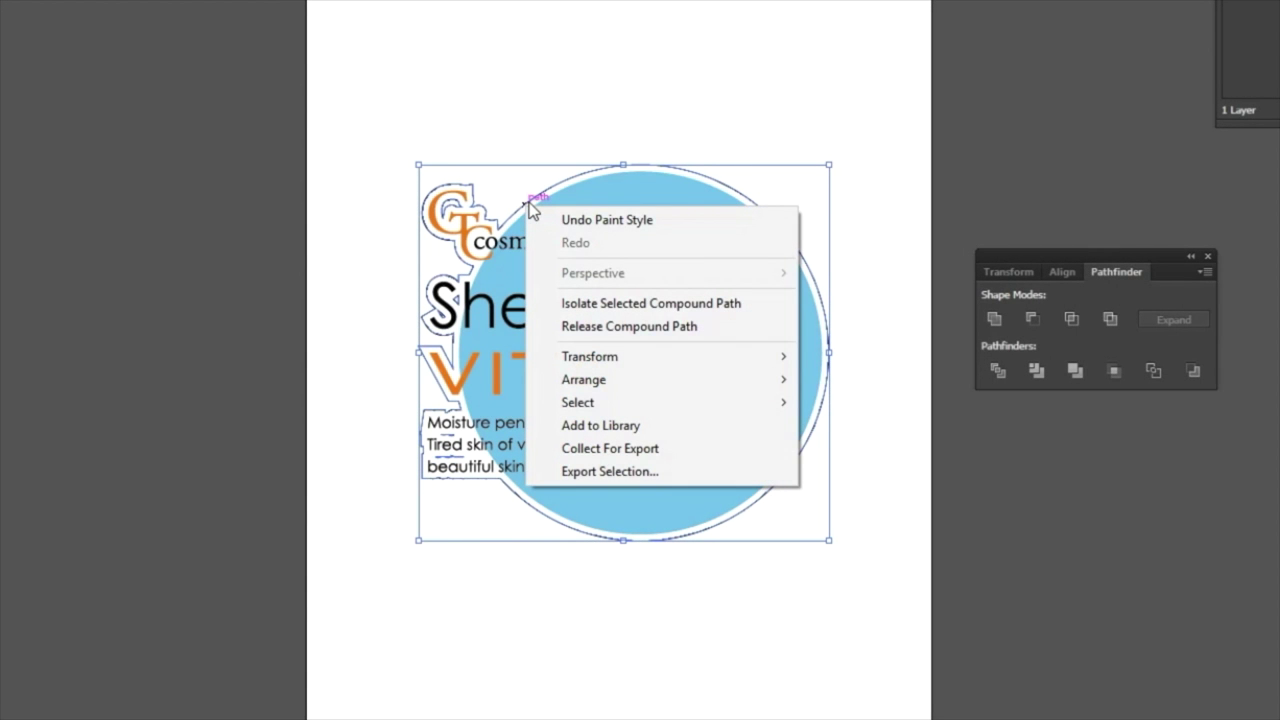
pyautogui.click(632, 330)
pyautogui.press('shift')
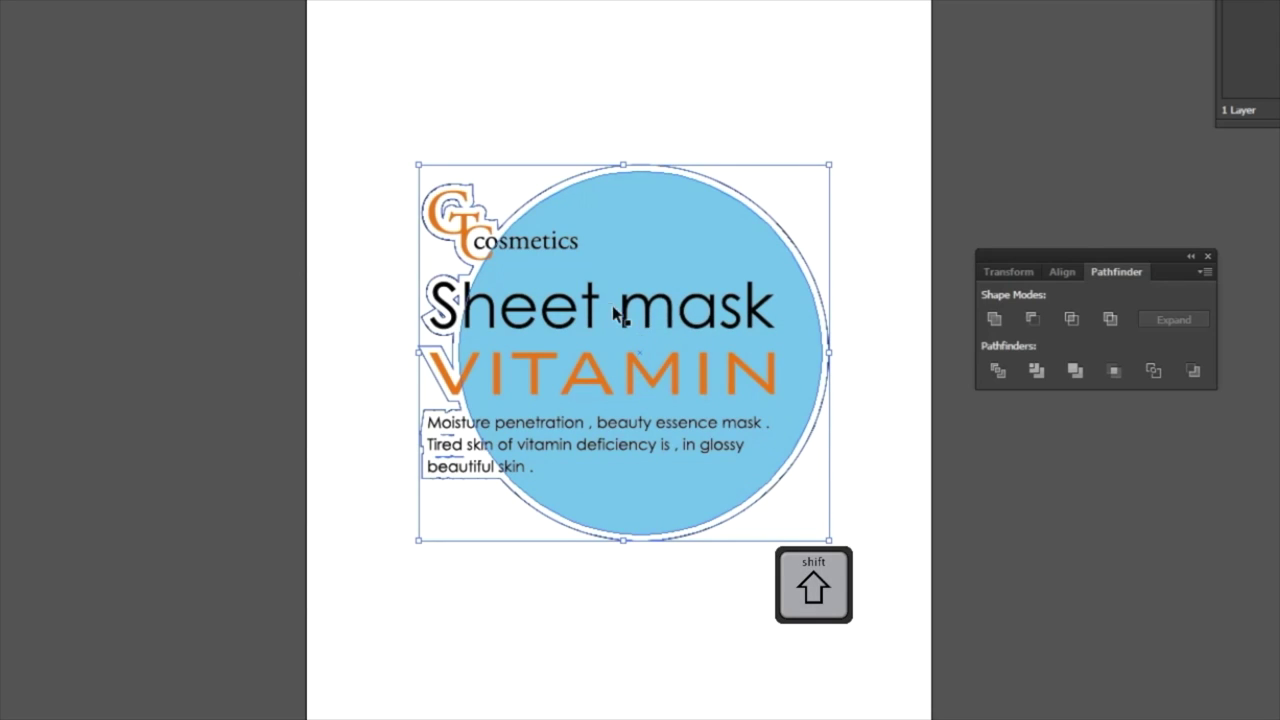
pyautogui.keyDown('shift'); pyautogui.click(543, 196); pyautogui.keyUp('shift')
pyautogui.press('BackSpace')
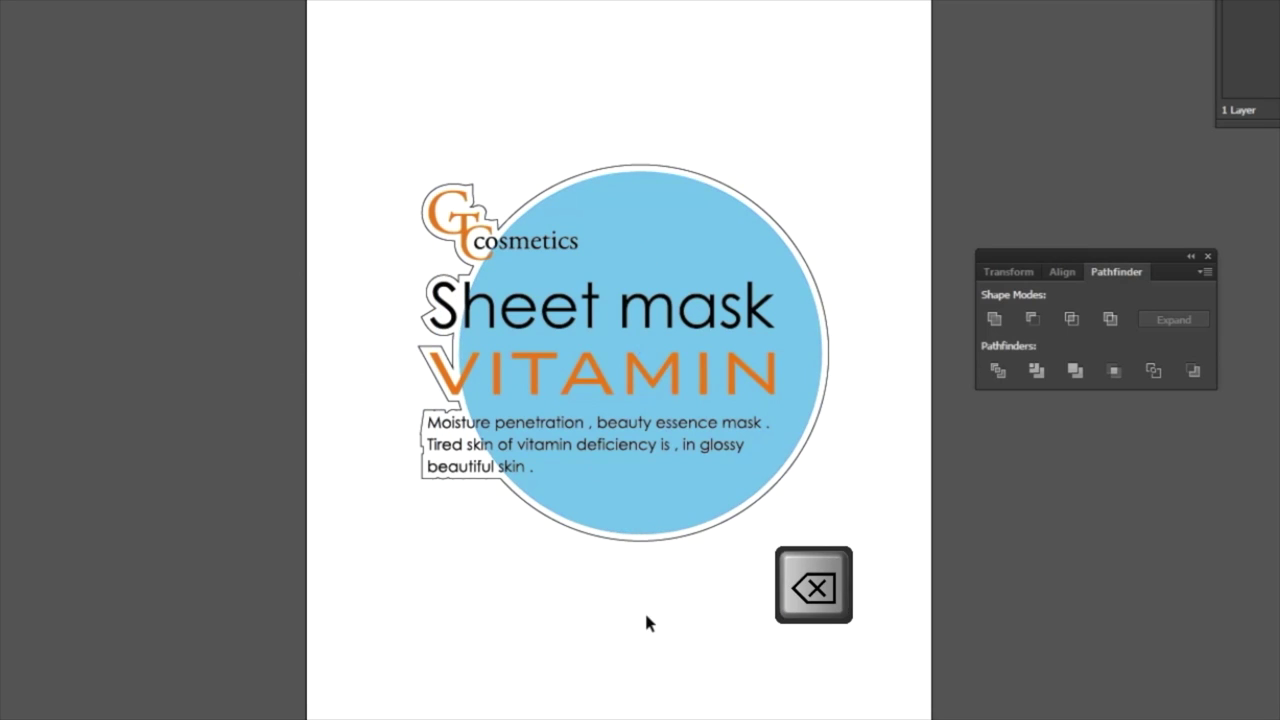
# - Ungroup the remaining decal artwork and clear the selection
pyautogui.click(657, 424)
pyautogui.rightClick(674, 370)
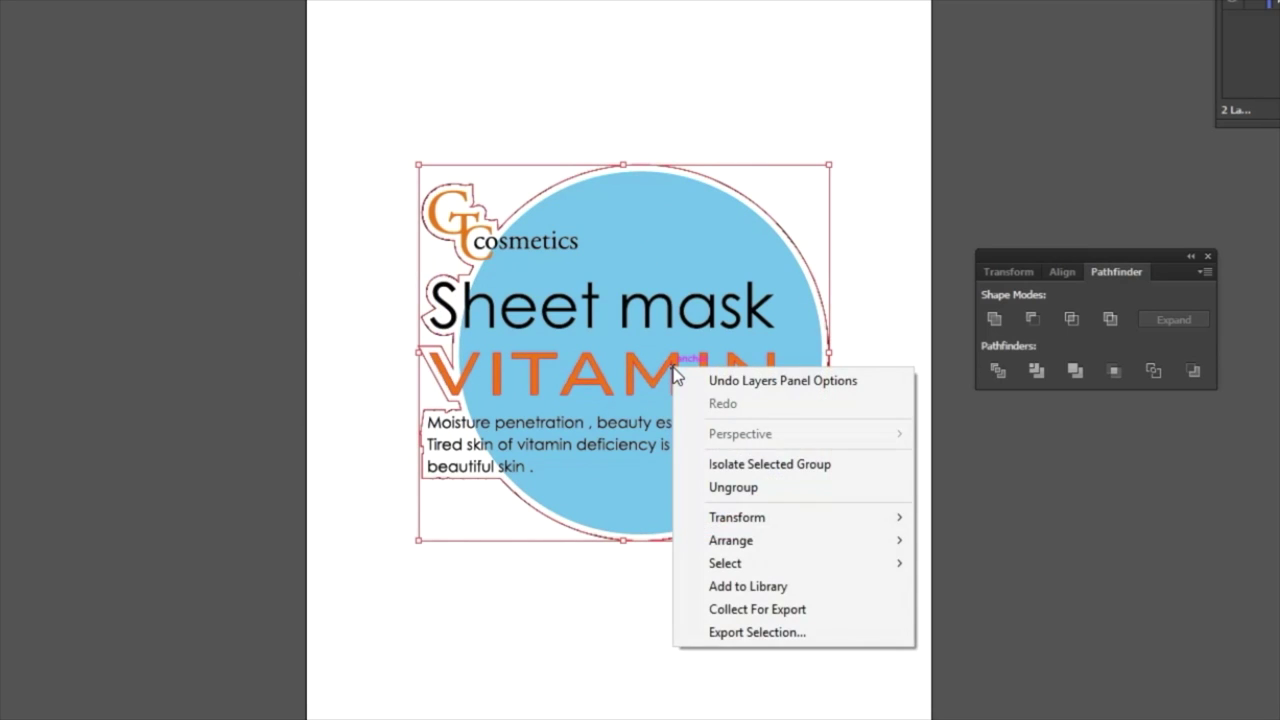
pyautogui.click(737, 494)
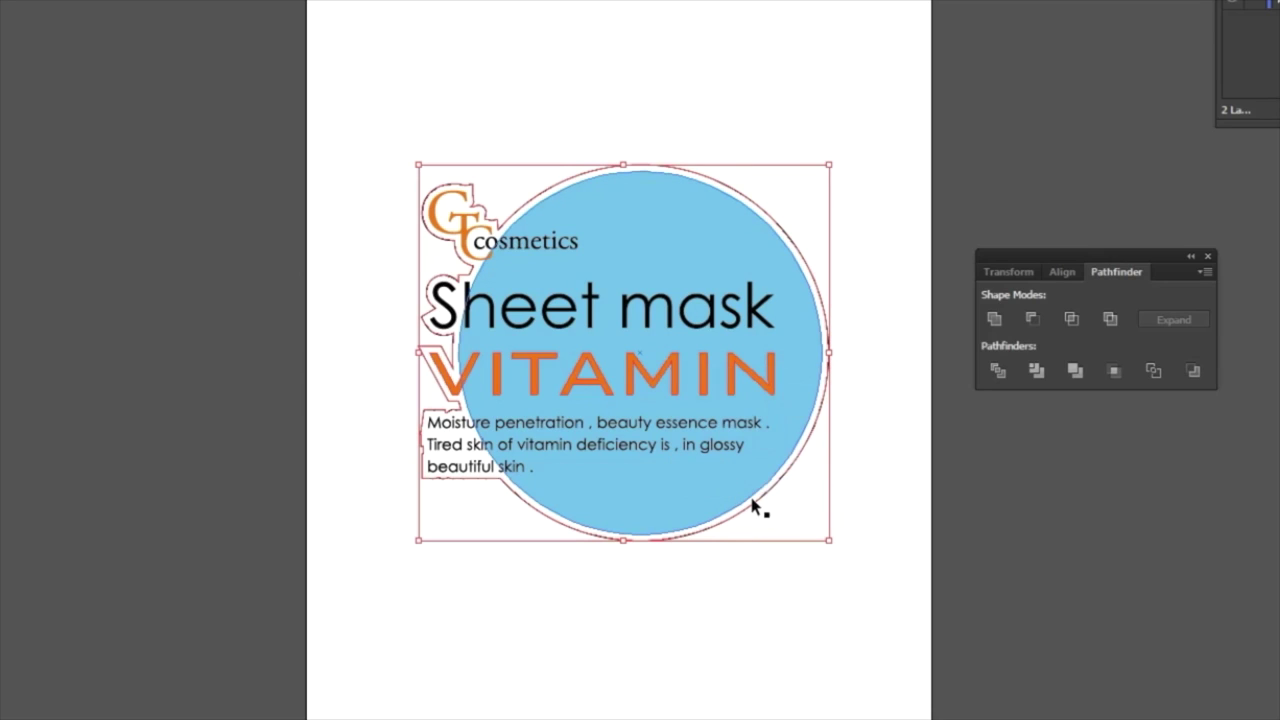
pyautogui.click(569, 562)
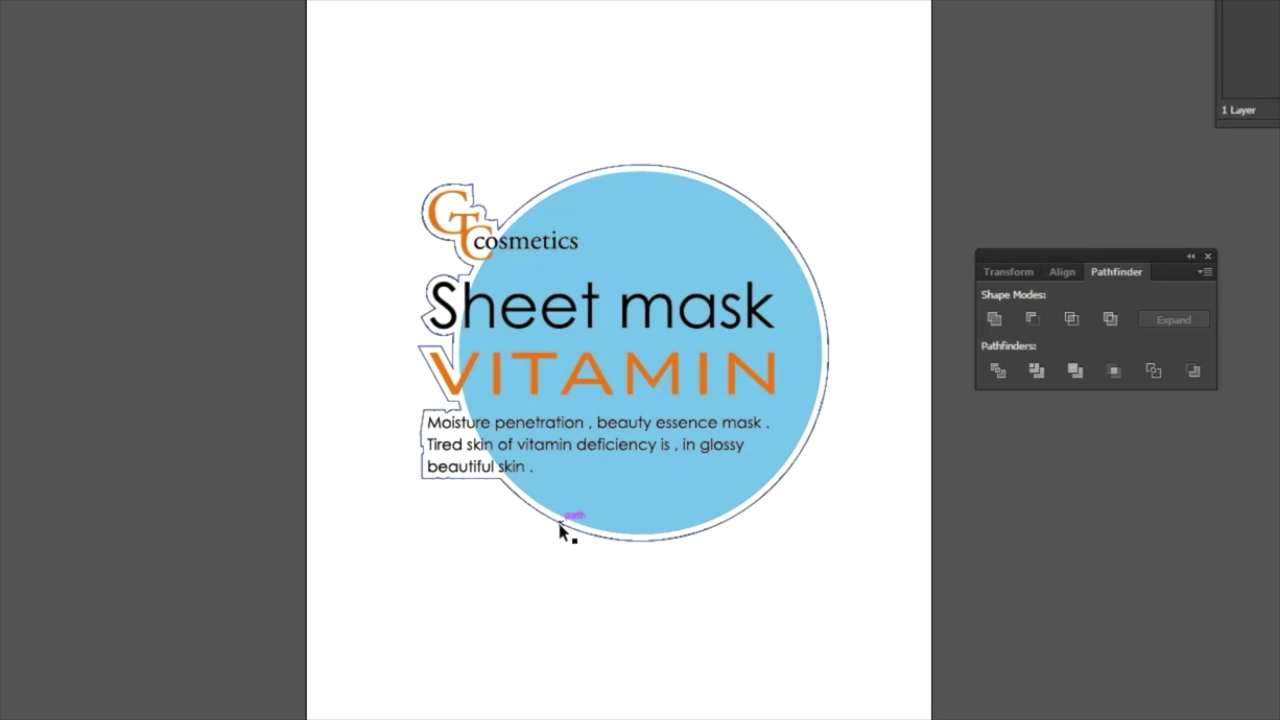
pyautogui.click(565, 525)
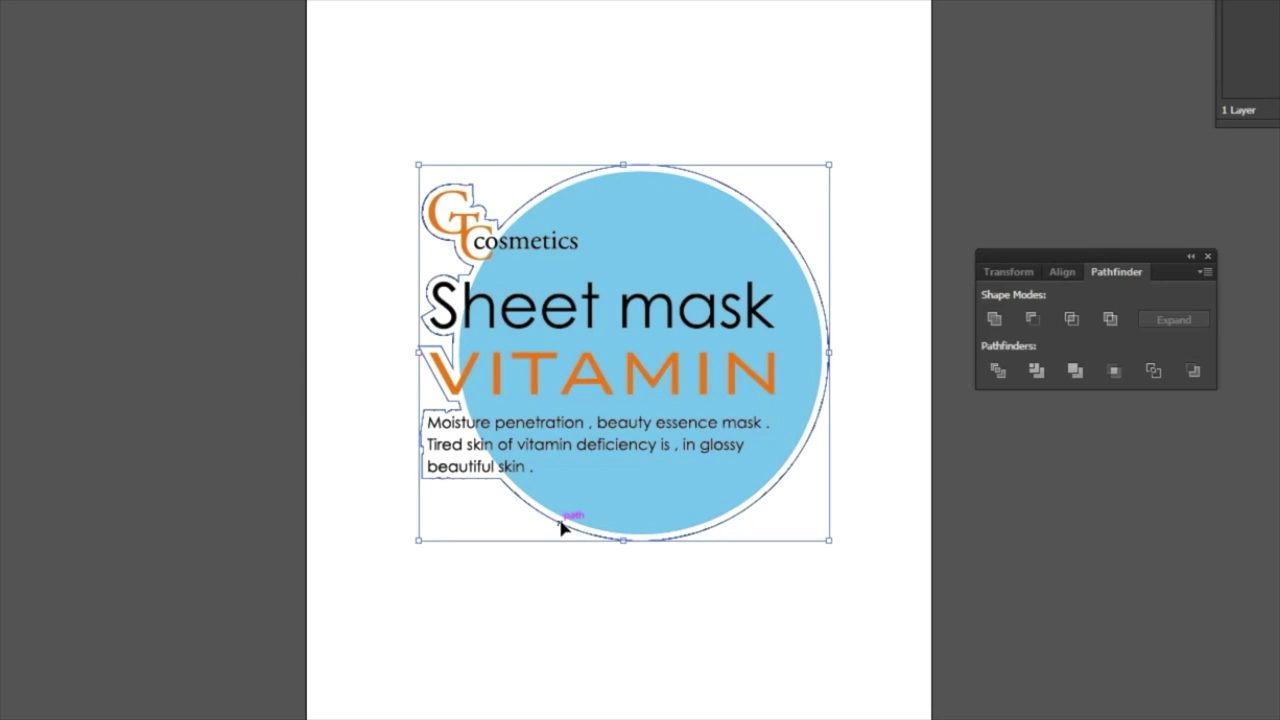
pyautogui.click(596, 576)
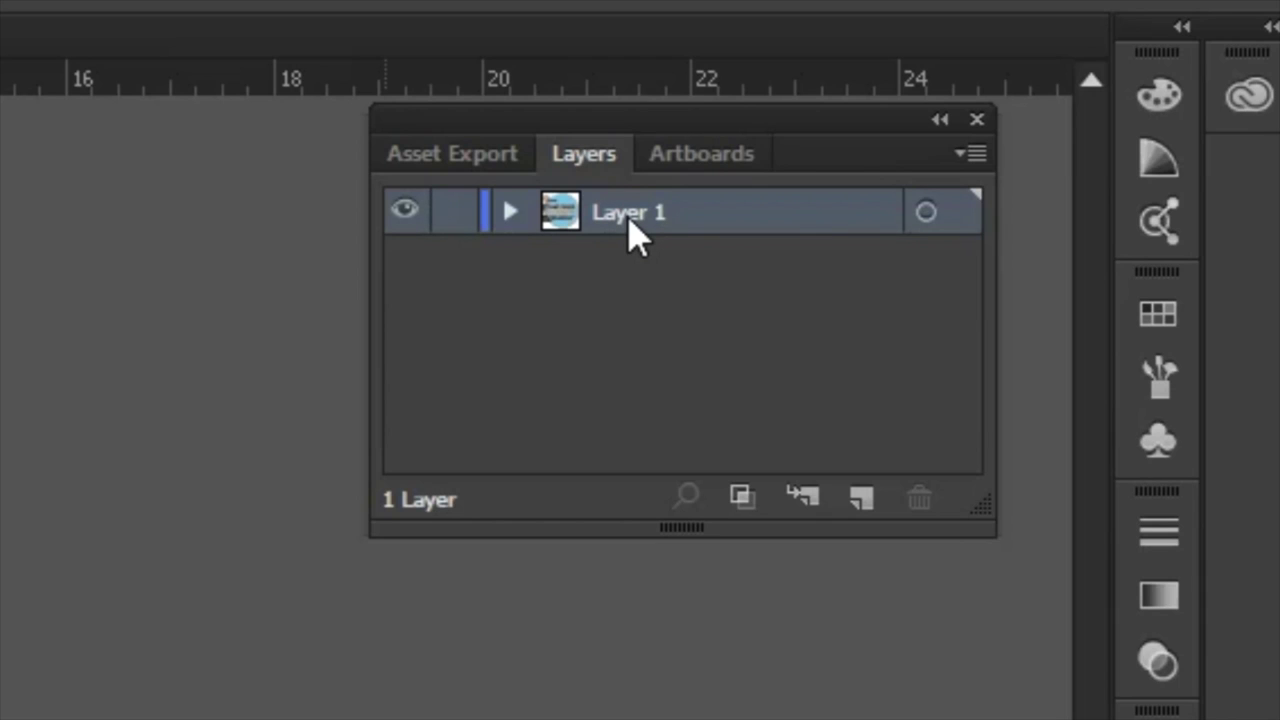
# - Rename Layer 1 to Print
pyautogui.doubleClick(630, 213)
pyautogui.write('Print')
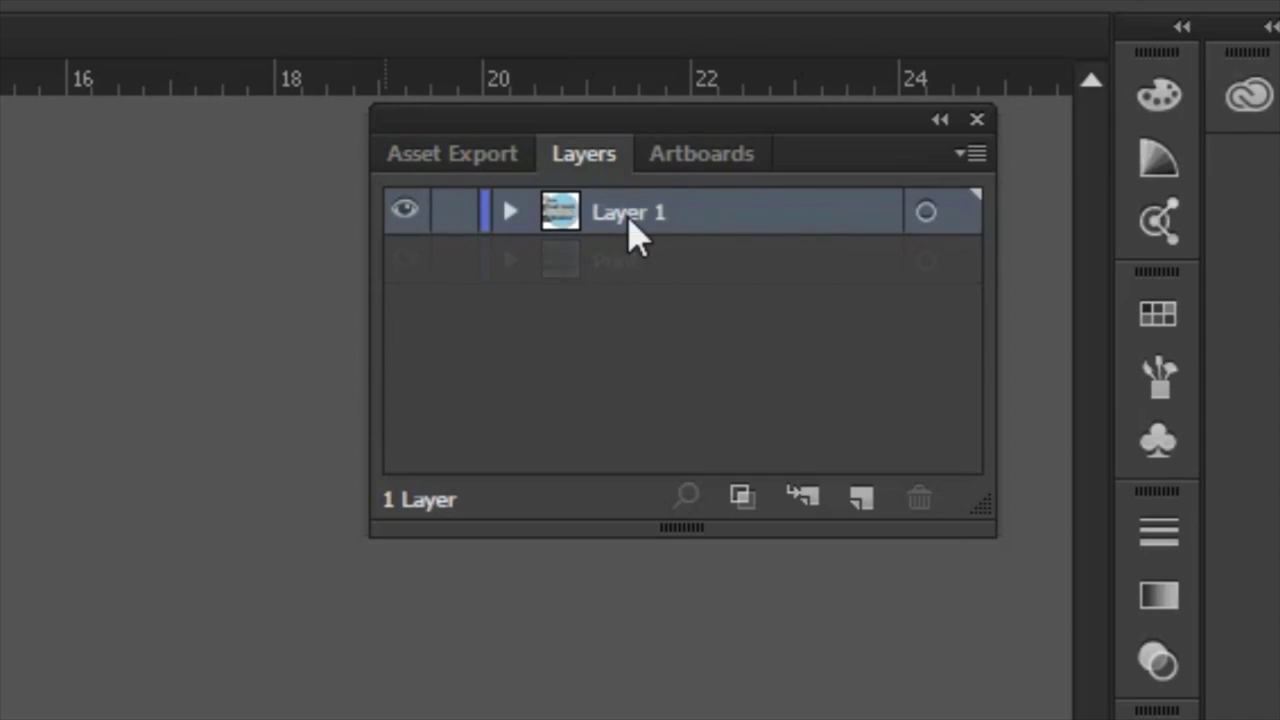
pyautogui.doubleClick(622, 210)
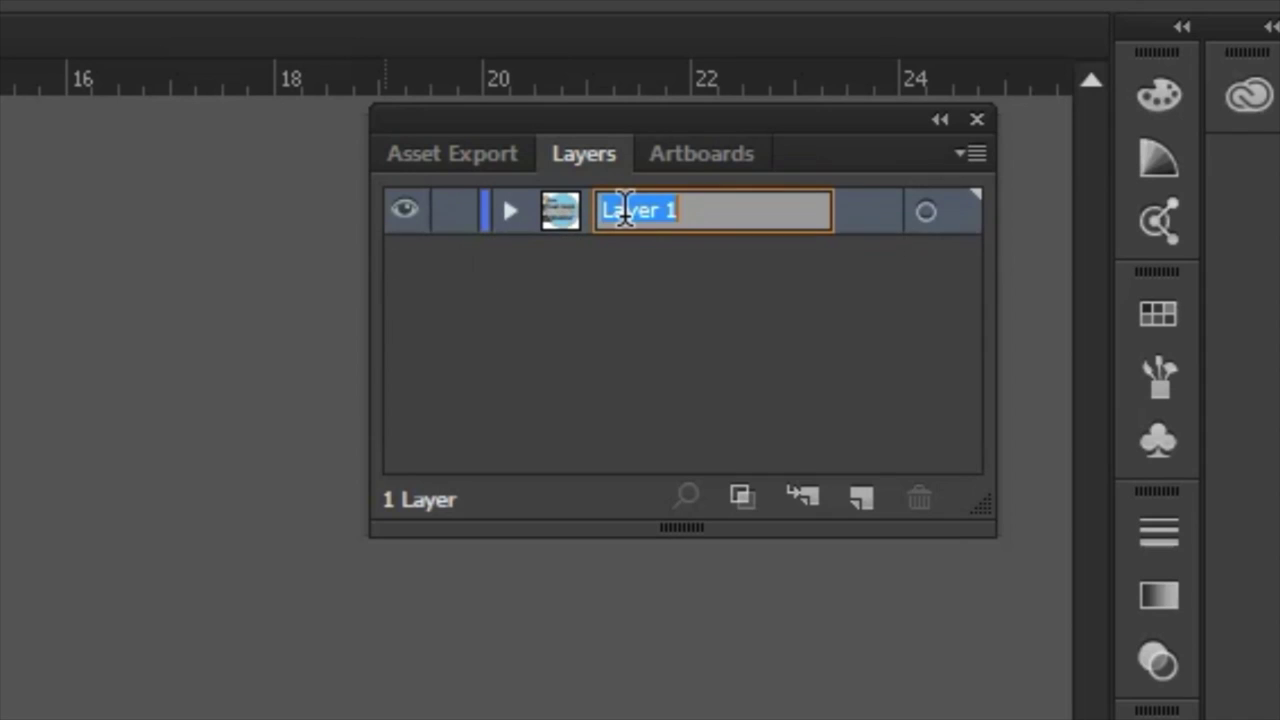
pyautogui.write('Print')
pyautogui.press('Return')
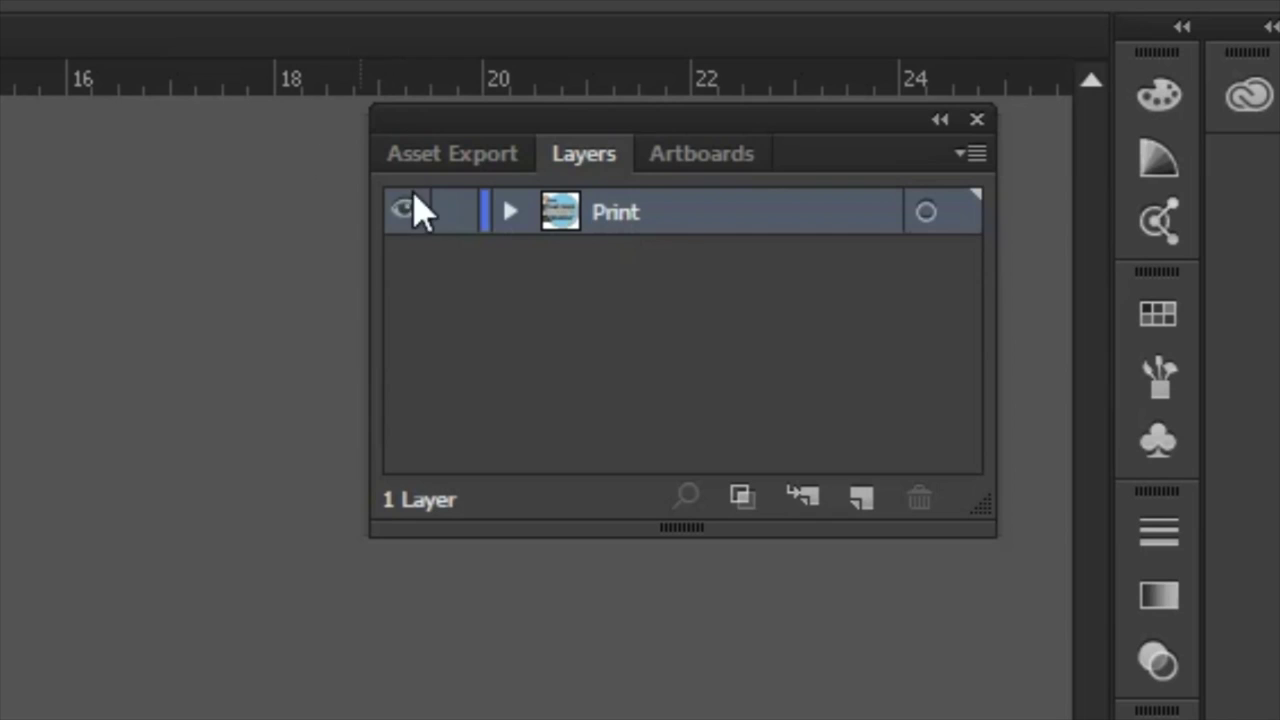
# - Add a new layer above Print and name it Cut
pyautogui.click(858, 502)
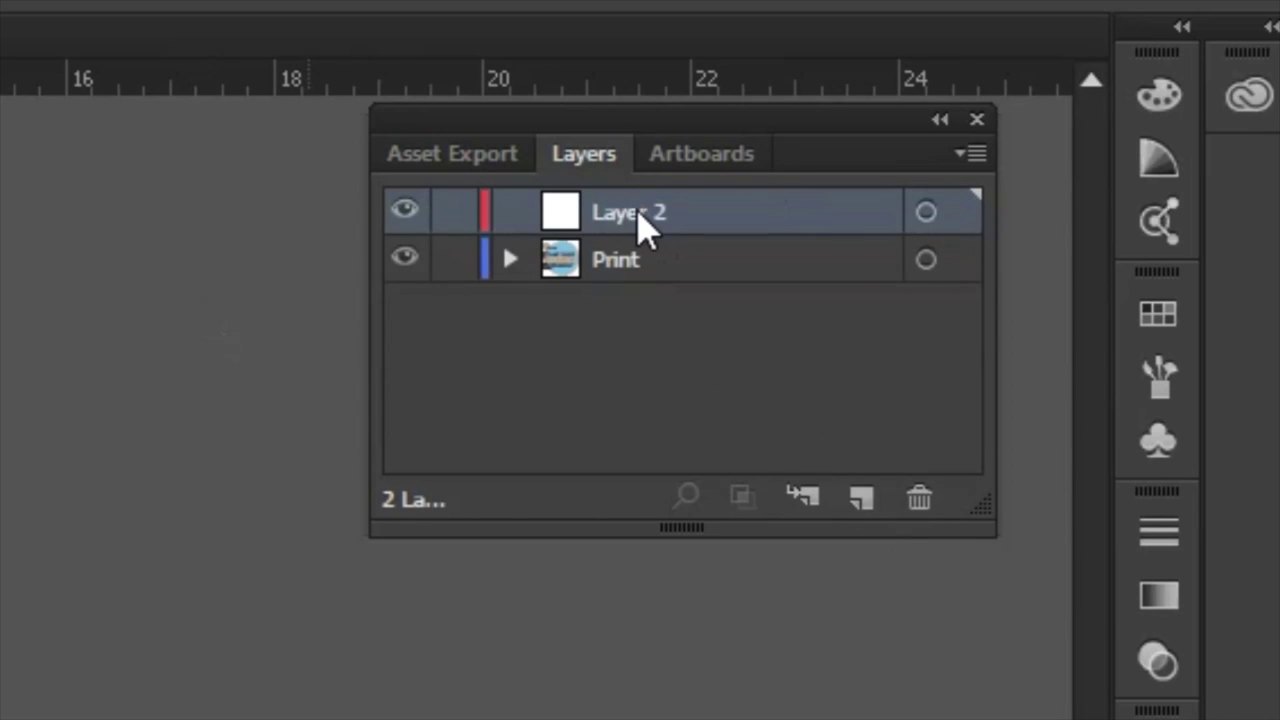
pyautogui.doubleClick(638, 210)
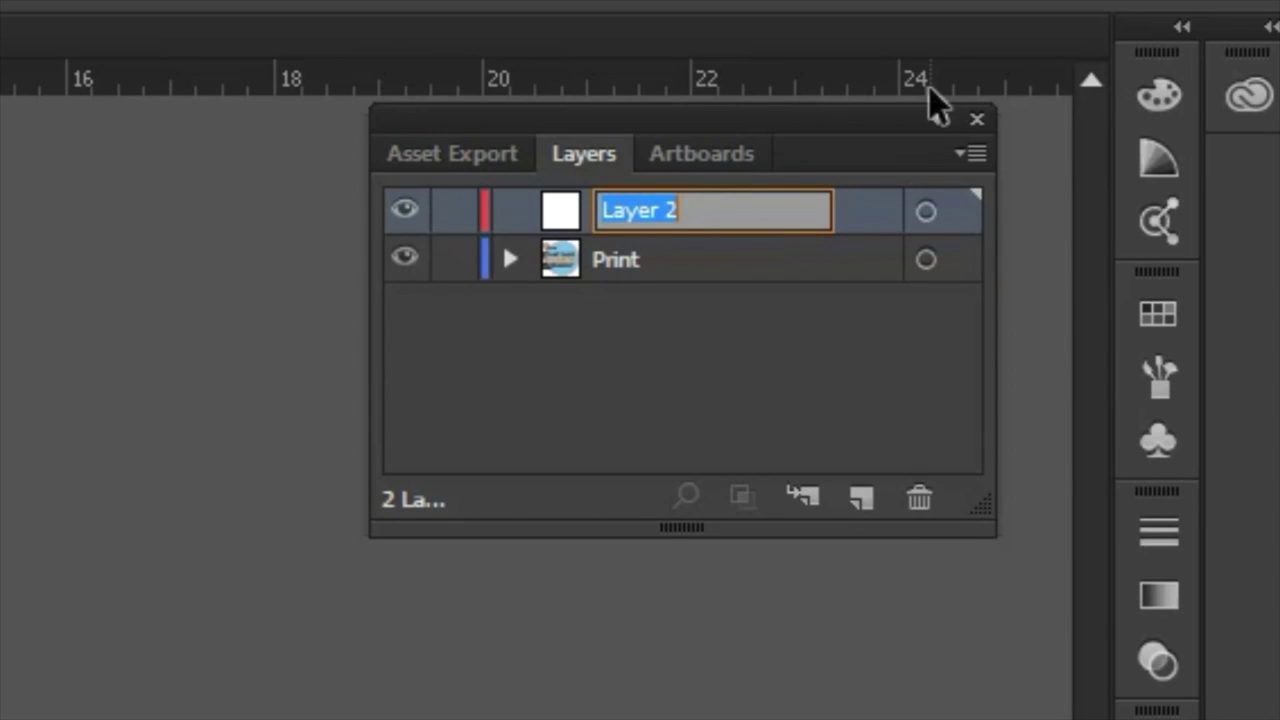
pyautogui.write('Cut')
pyautogui.press('Return')
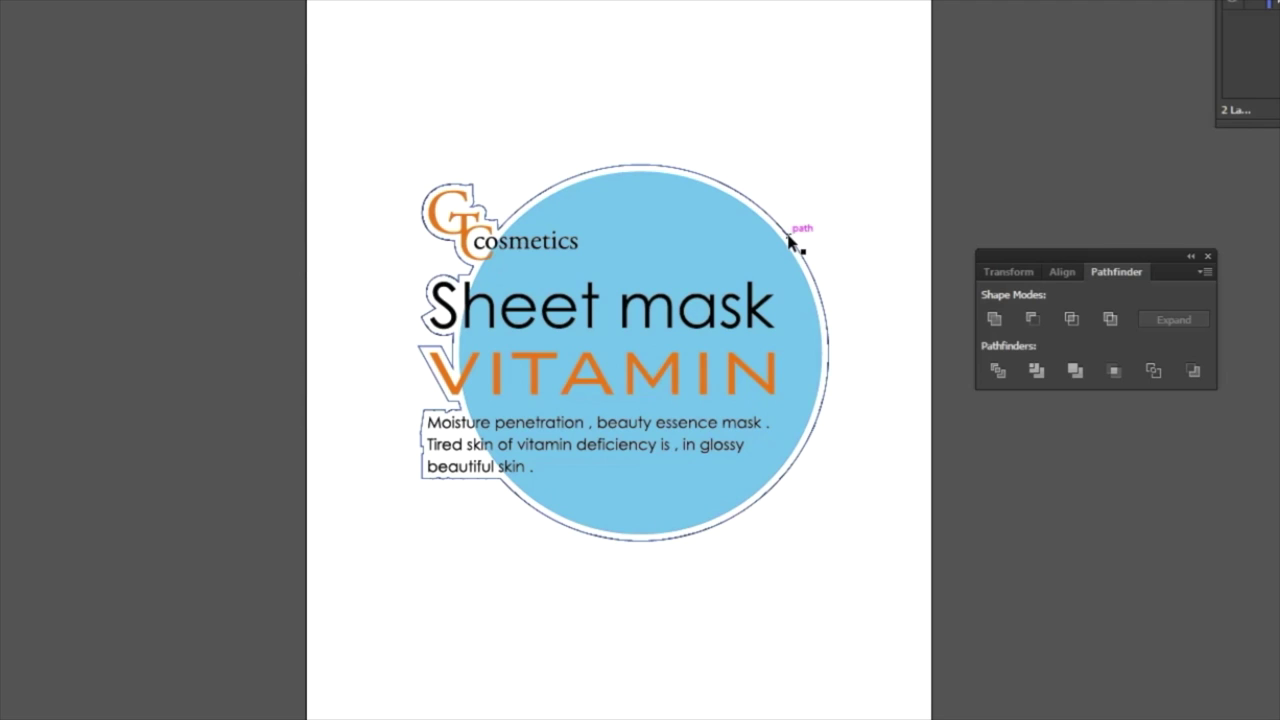
# - Move the contour outline from Print to Cut, then toggle Print's visibility to verify
pyautogui.click(742, 265)
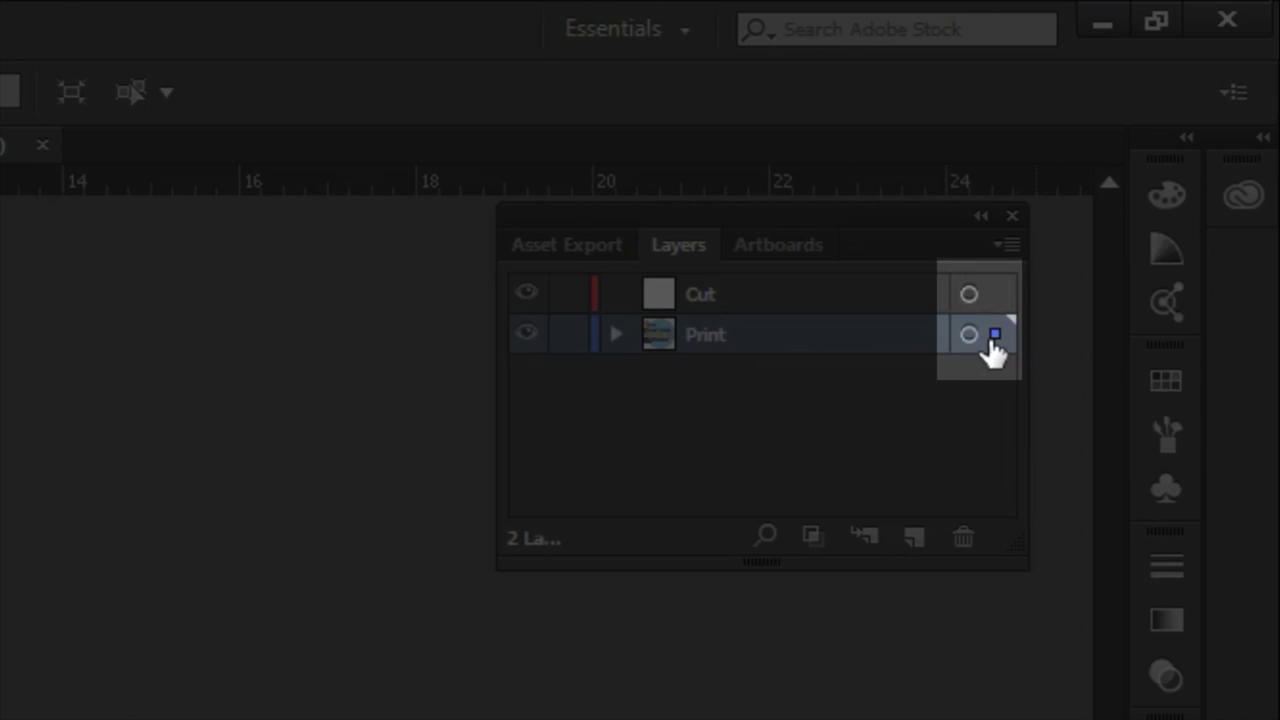
pyautogui.moveTo(994, 336); pyautogui.dragTo(996, 295)
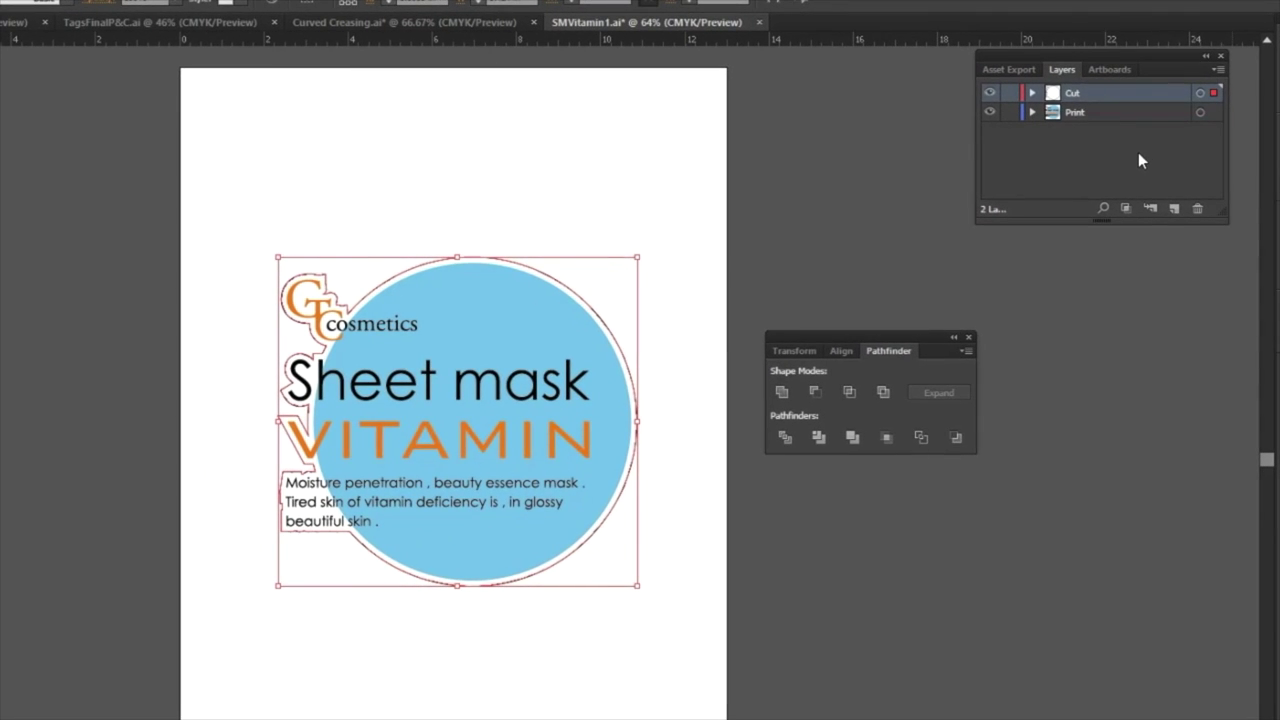
pyautogui.click(717, 240)
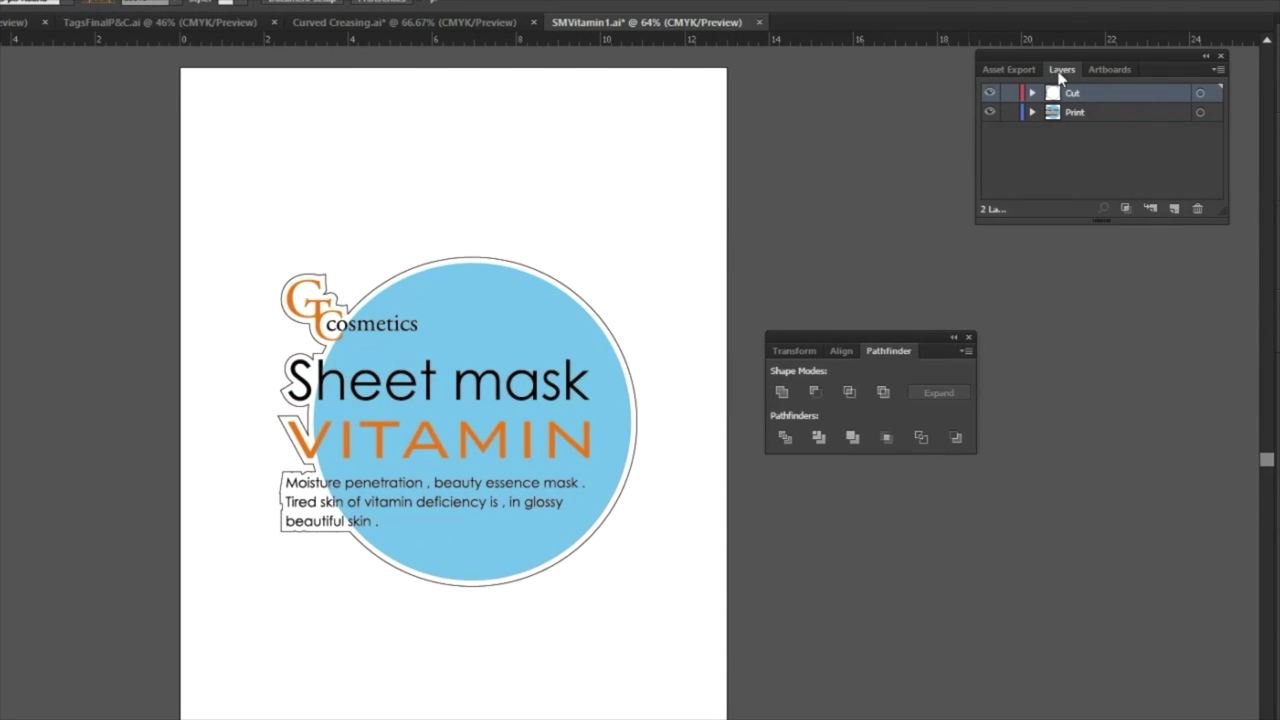
pyautogui.click(991, 114)
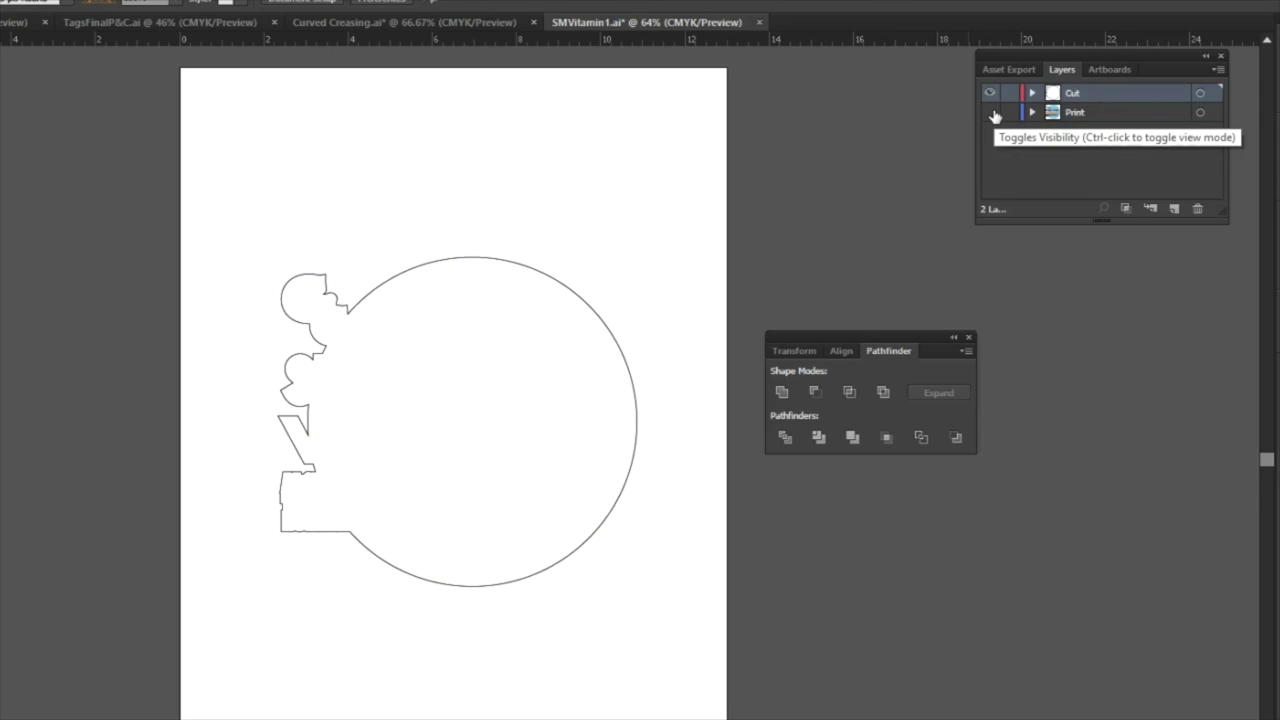
pyautogui.click(991, 113)
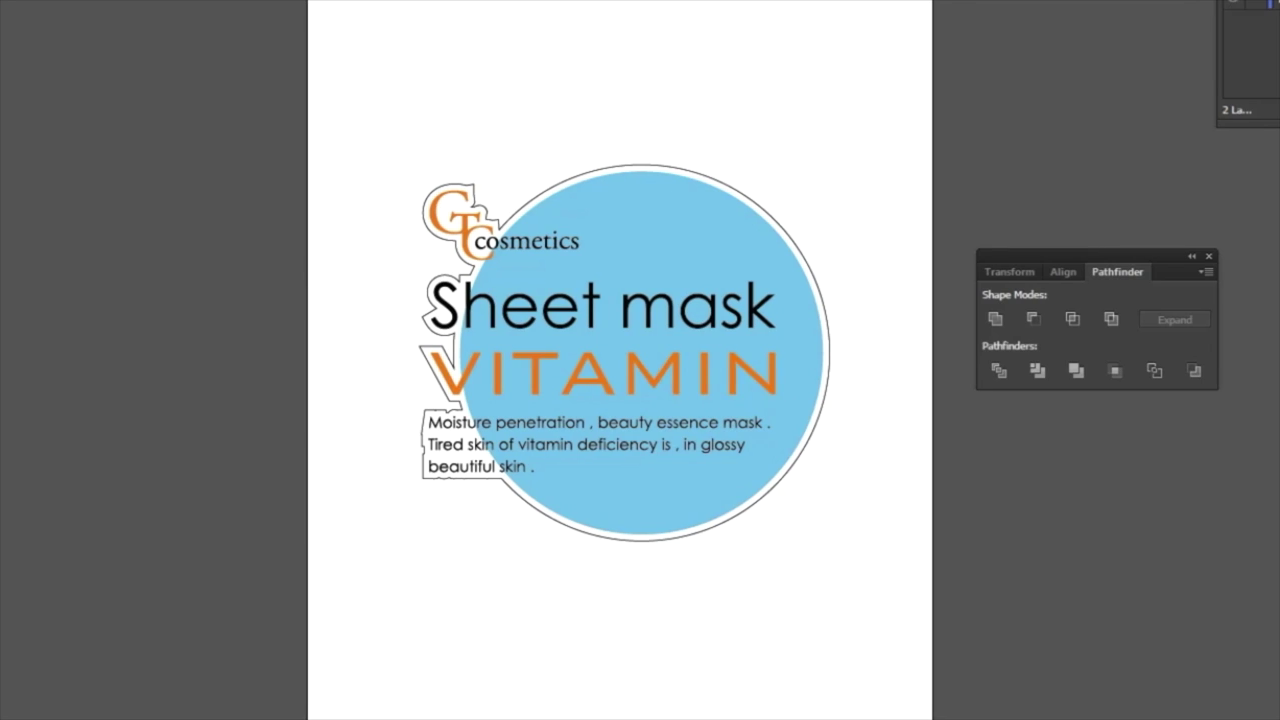
# - Choose File > Cutting Master 4 > Registration Marks for the decal
pyautogui.click(18, 2)
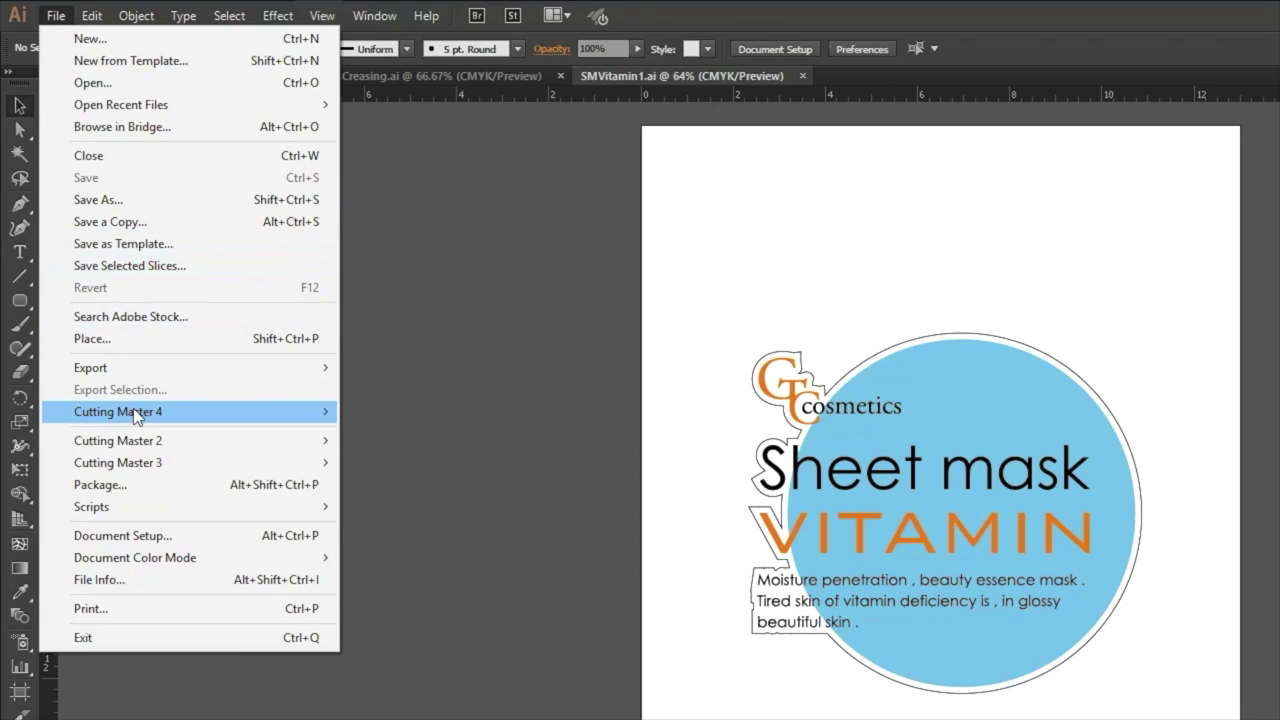
pyautogui.moveTo(136, 416)
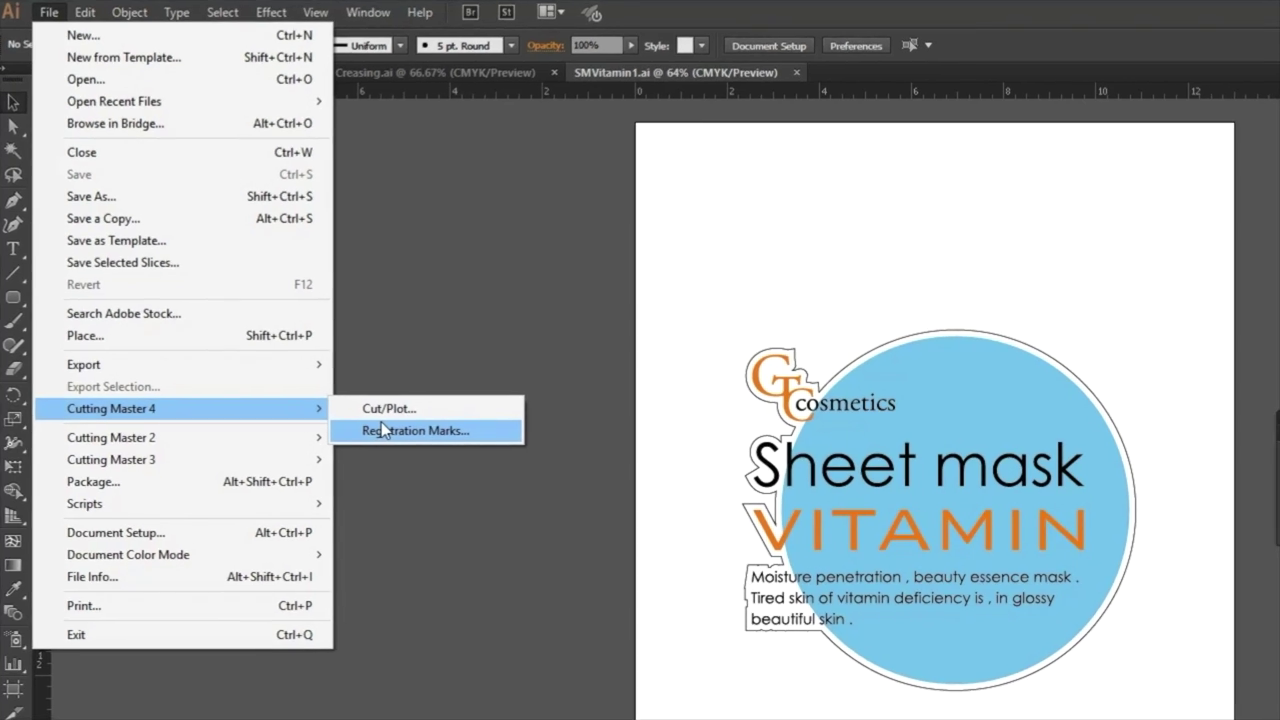
pyautogui.click(372, 437)
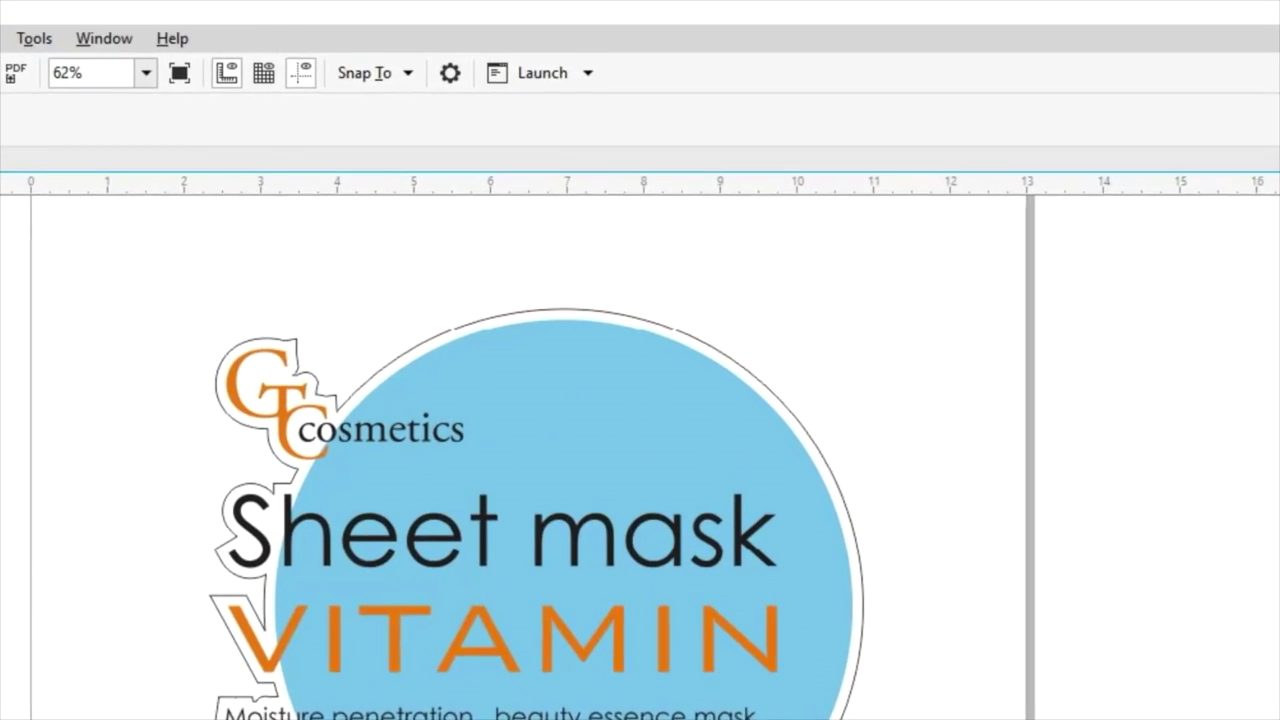
# - Launch Registration Marks (CM4) from CorelDRAW's Launch toolbar menu
pyautogui.click(586, 73)
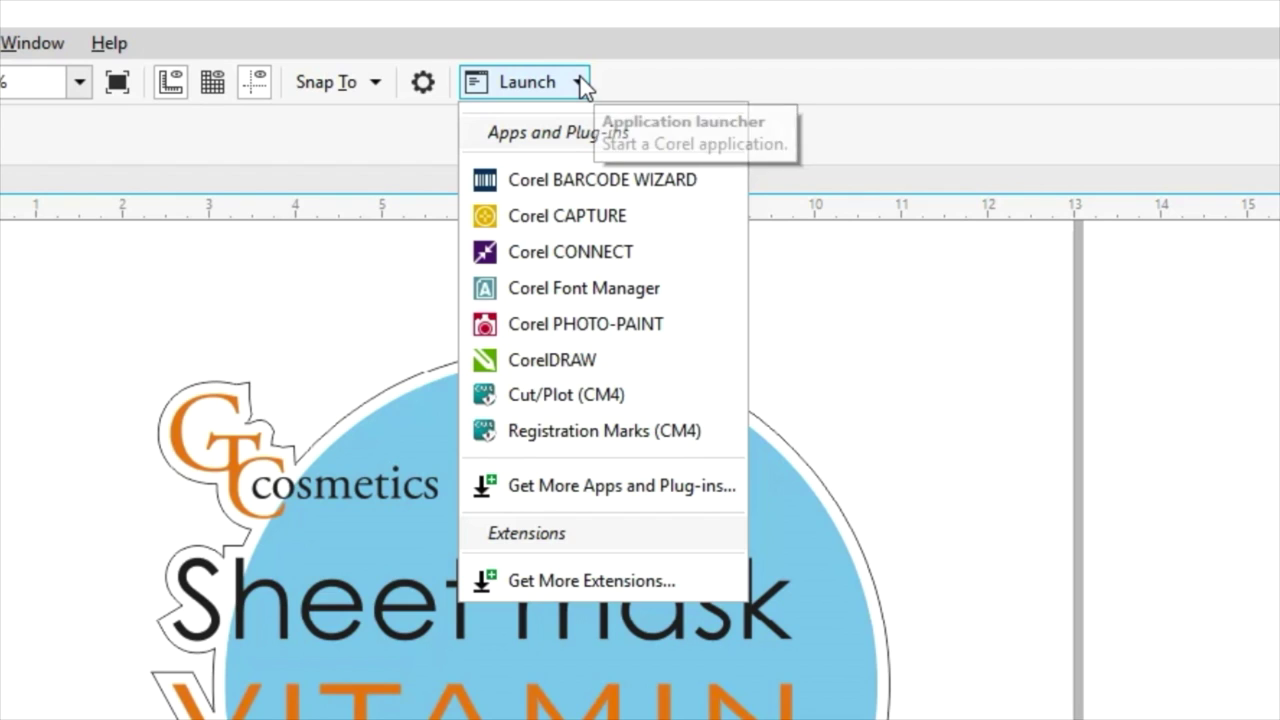
pyautogui.click(557, 432)
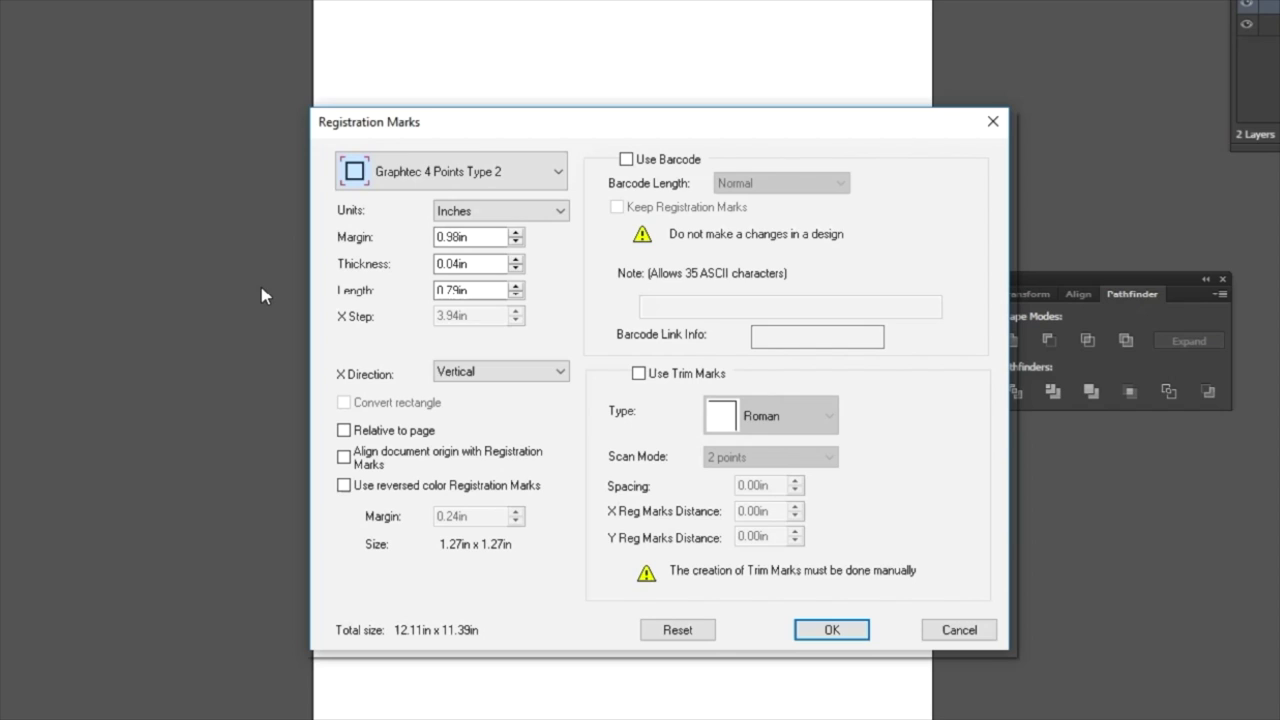
pyautogui.click(556, 176)
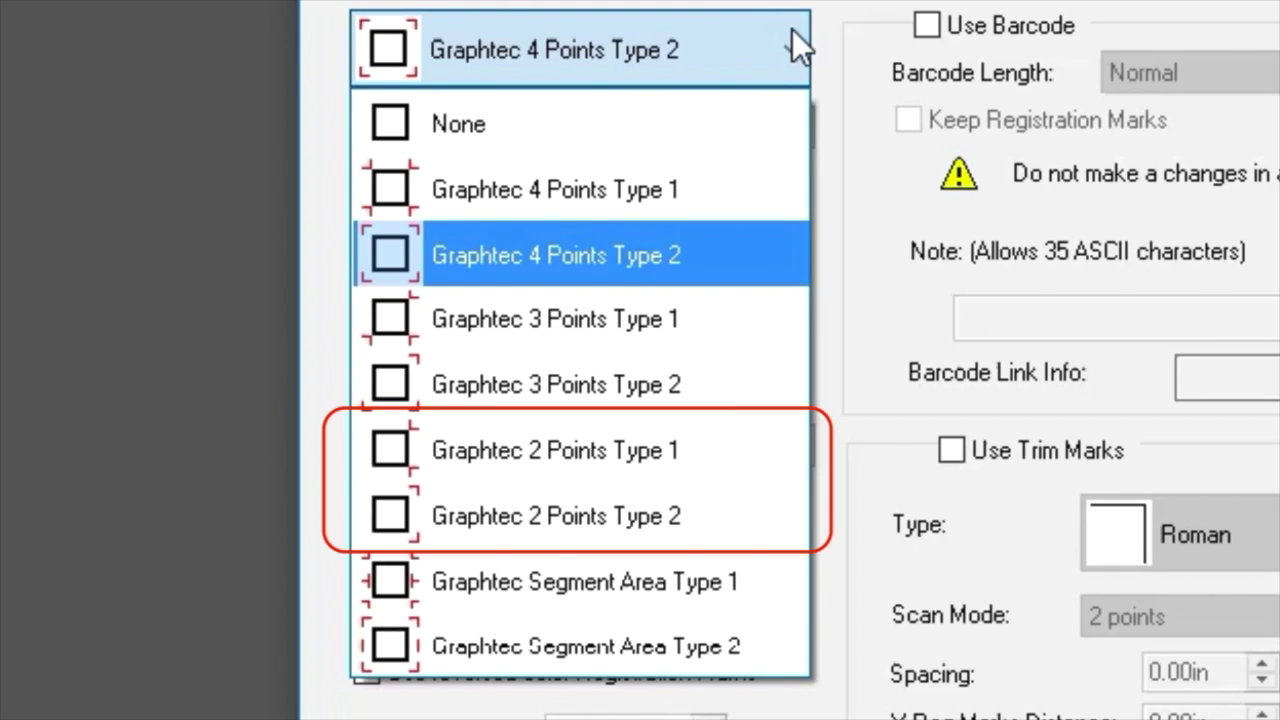
pyautogui.click(792, 29)
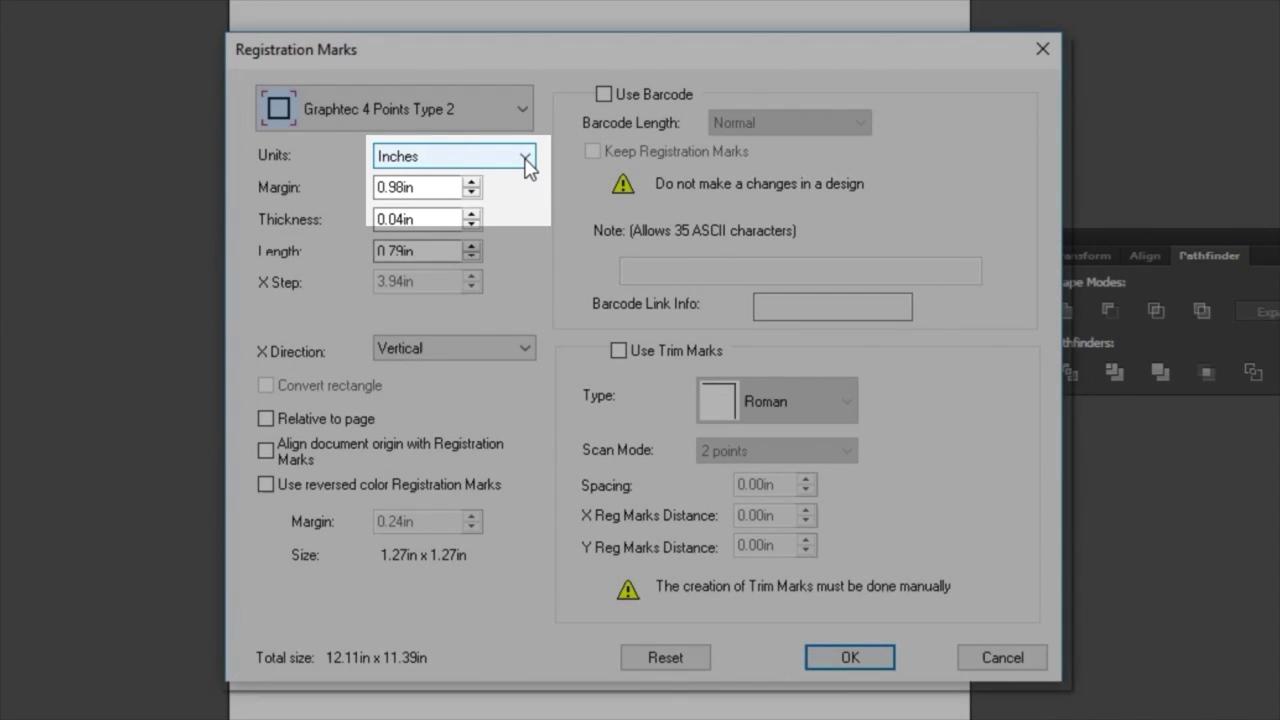
pyautogui.click(524, 158)
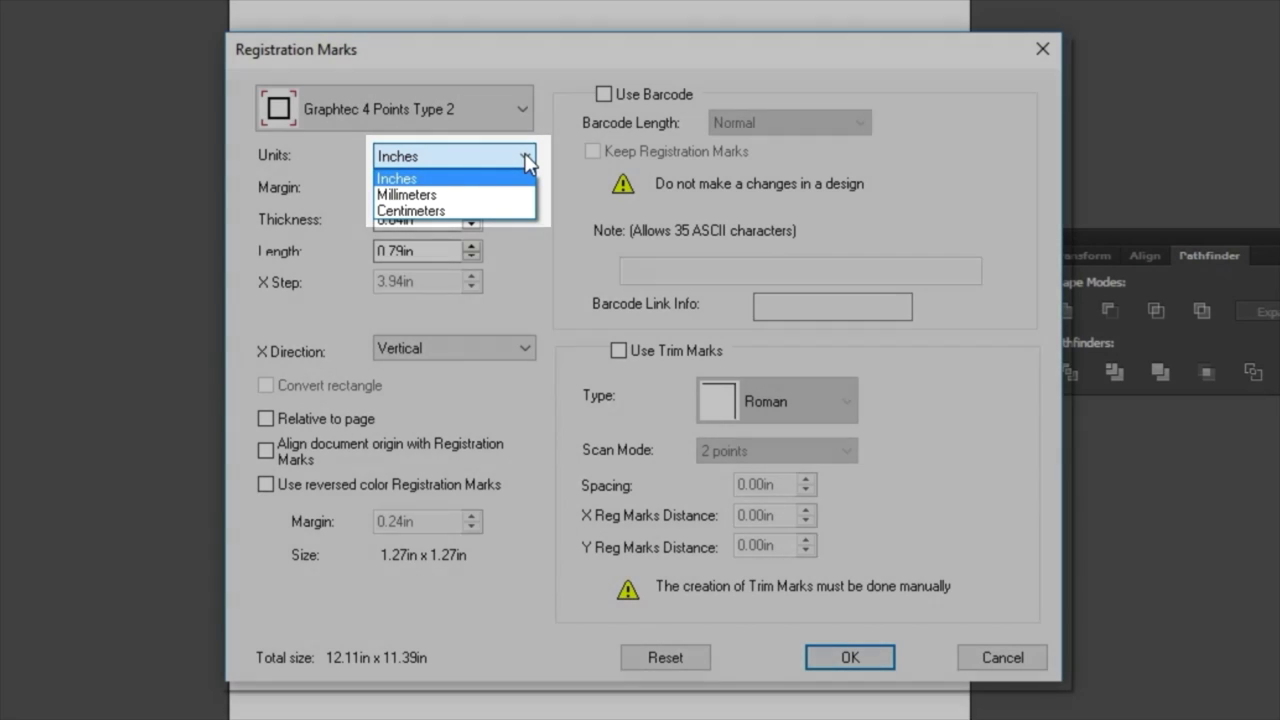
pyautogui.click(524, 158)
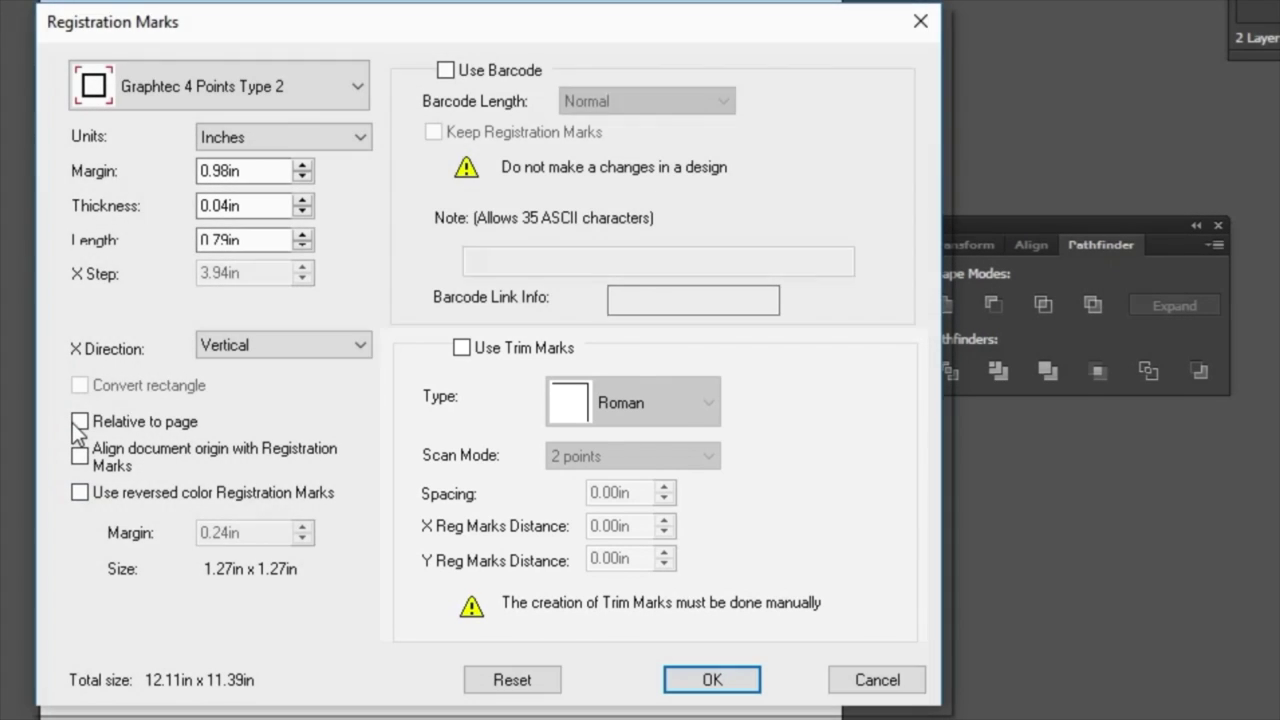
# - Undo the trial registration marks and draw a 9.4184 × 9.2882 in rectangle around the decal
pyautogui.click(726, 682)
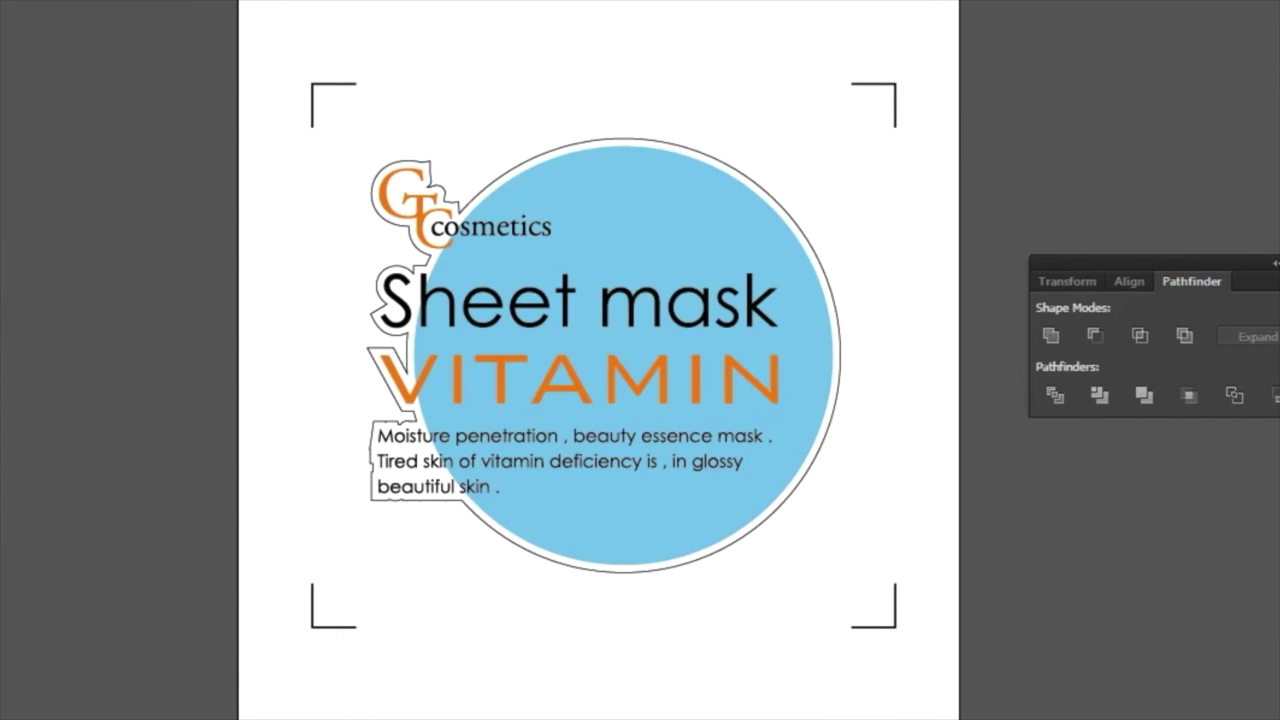
pyautogui.hotkey('ctrl', 'z')
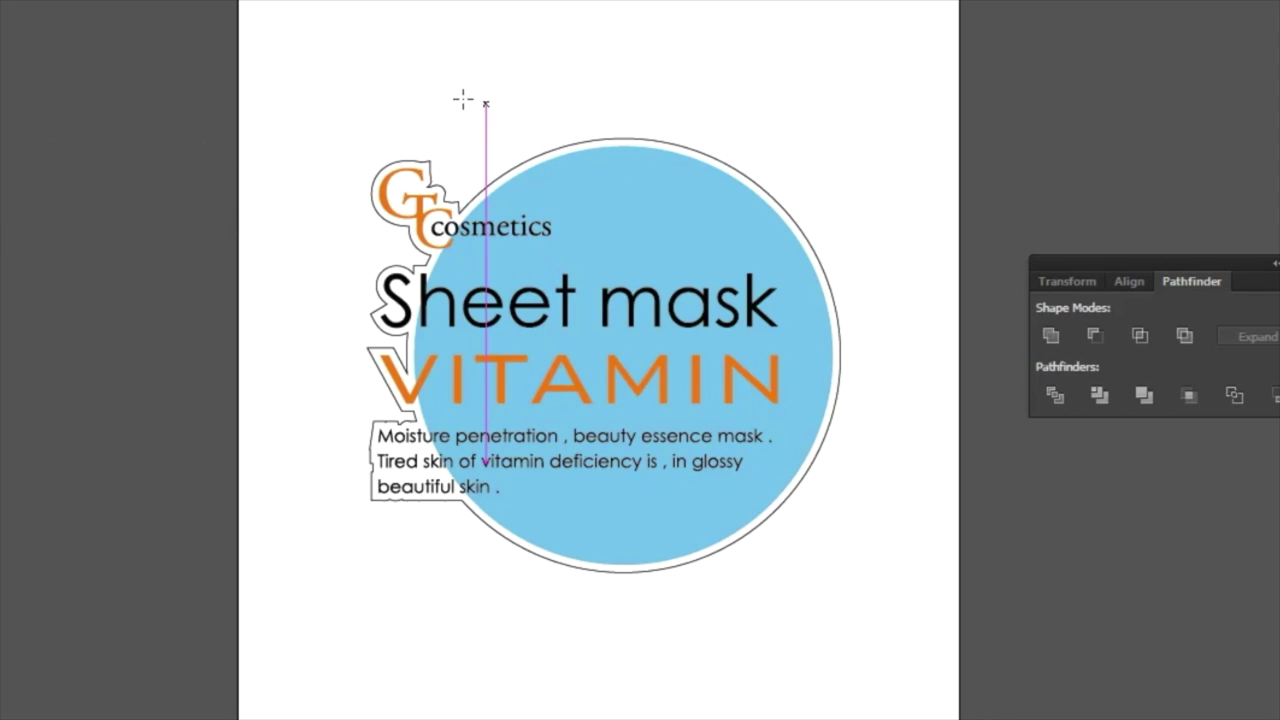
pyautogui.moveTo(351, 108); pyautogui.dragTo(878, 620)
# - Convert the drawn rectangle into registration marks through Cutting Master 4 Registration Marks
pyautogui.click(66, 13)
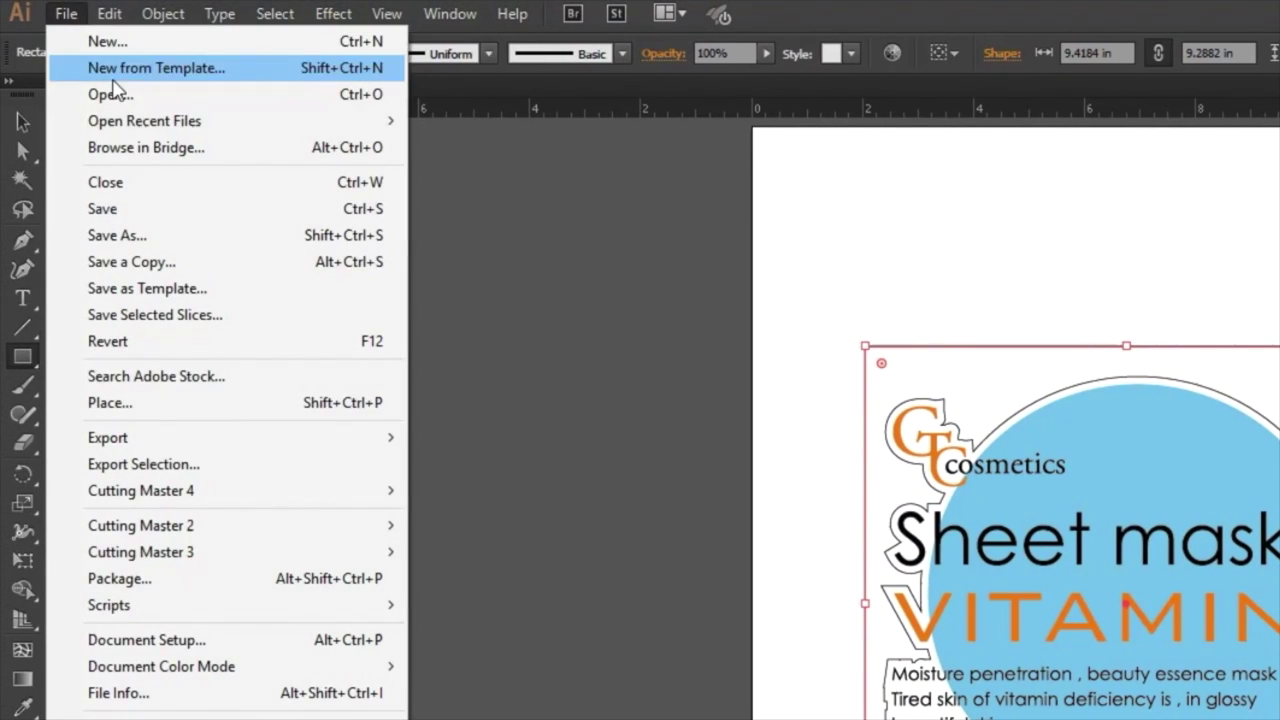
pyautogui.moveTo(286, 490)
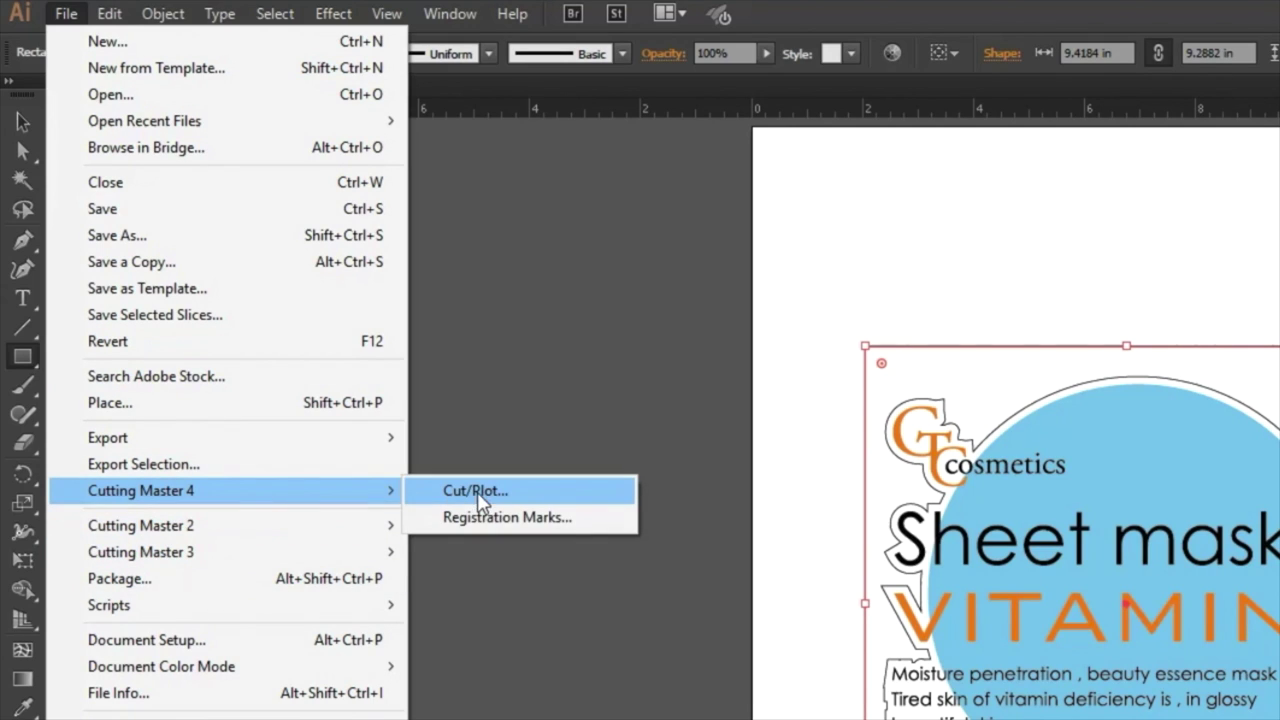
pyautogui.click(490, 517)
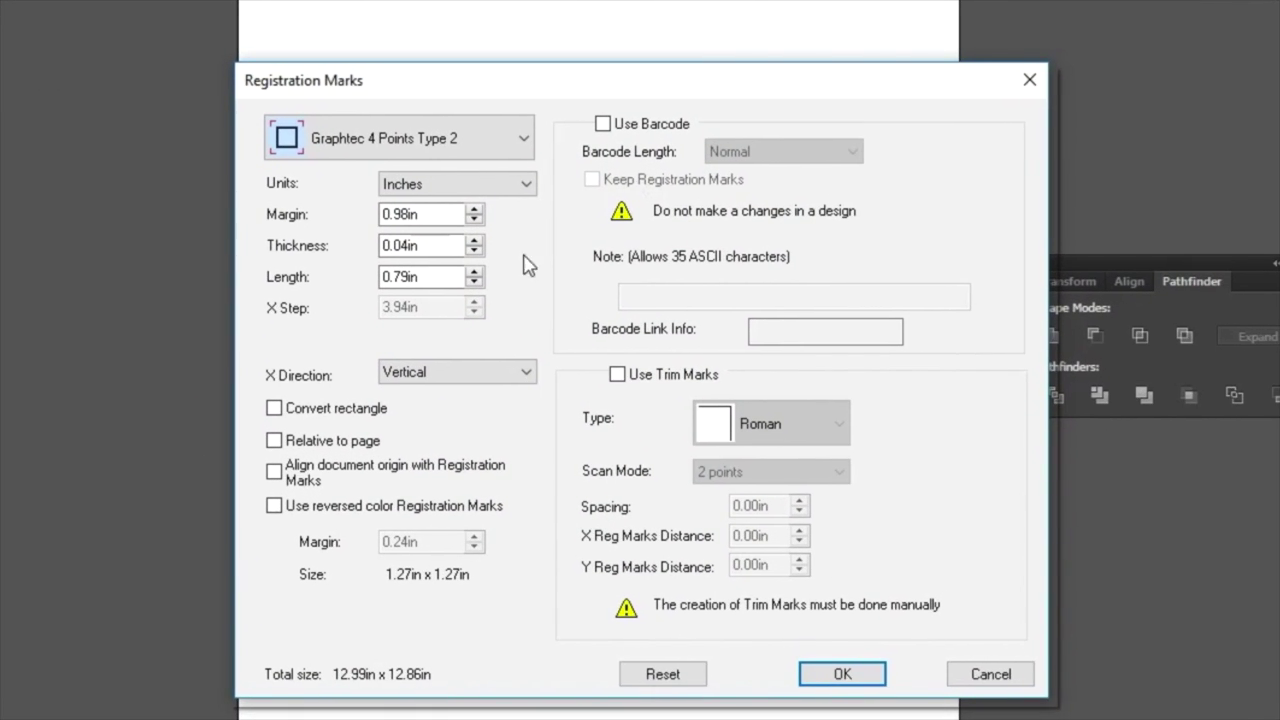
pyautogui.click(274, 409)
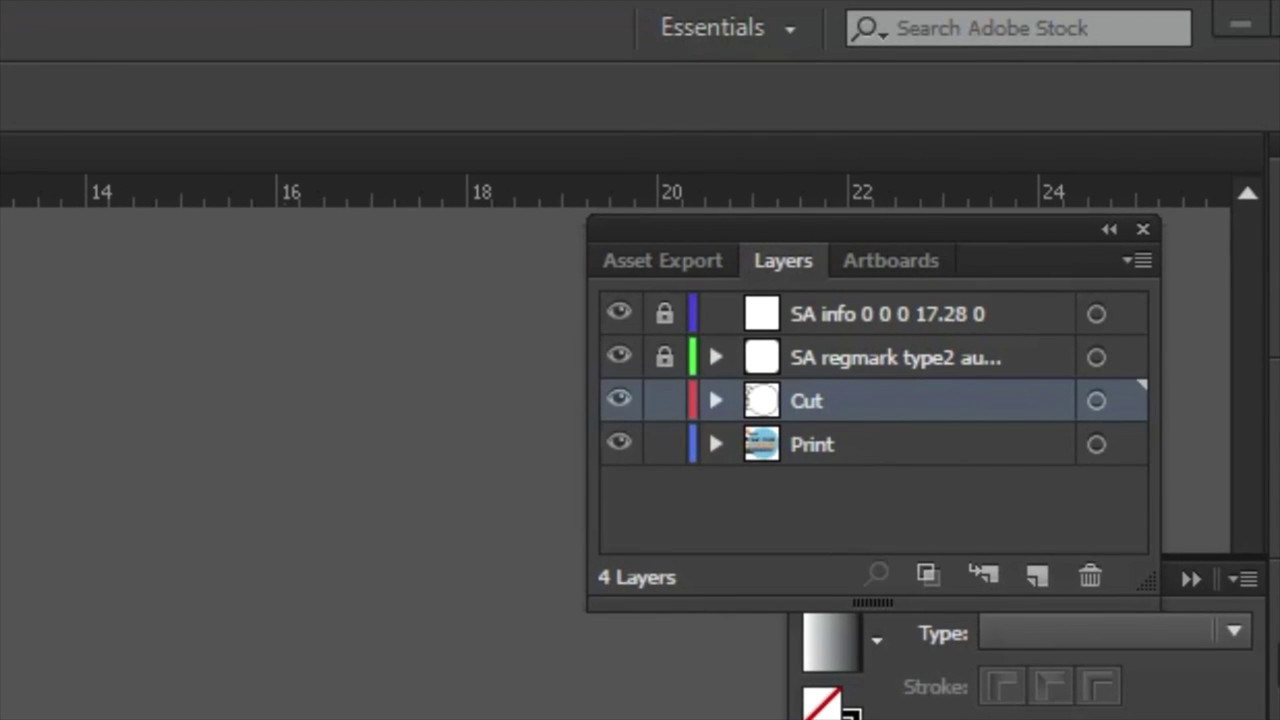
# - Hide the Cut layer and print the sheet-mask artwork
pyautogui.click(630, 404)
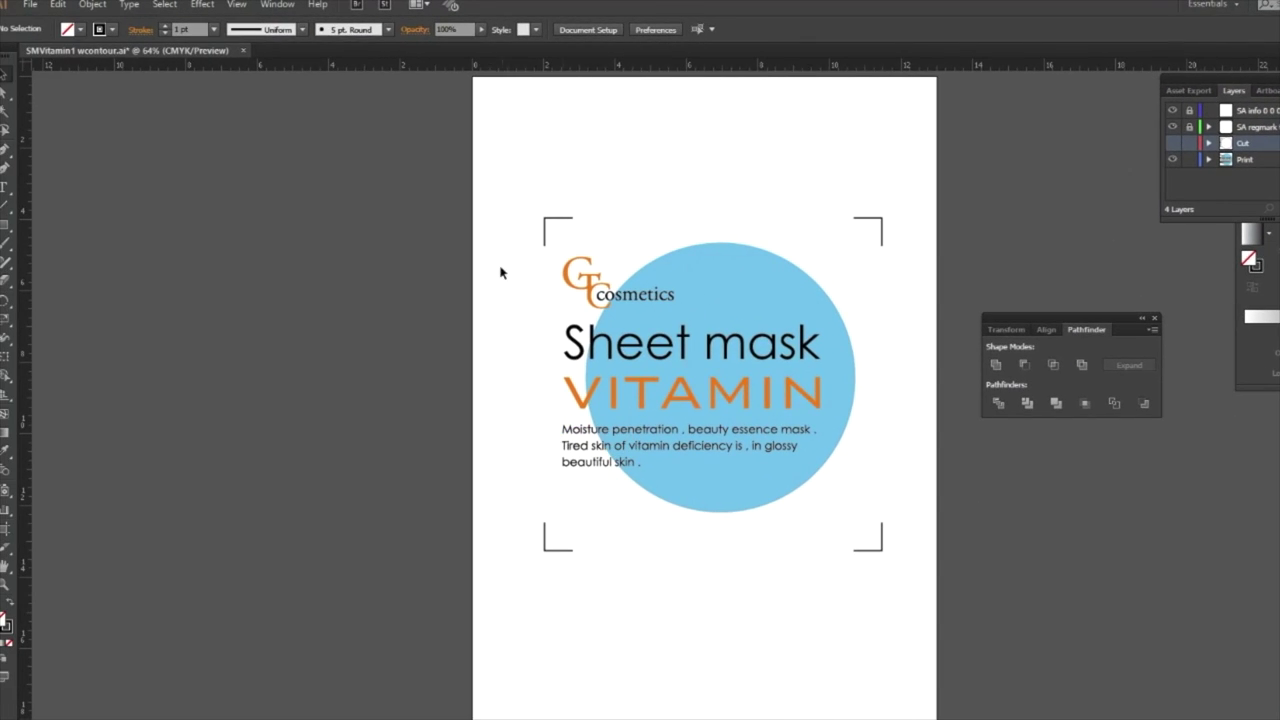
pyautogui.click(30, 4)
pyautogui.click(50, 466)
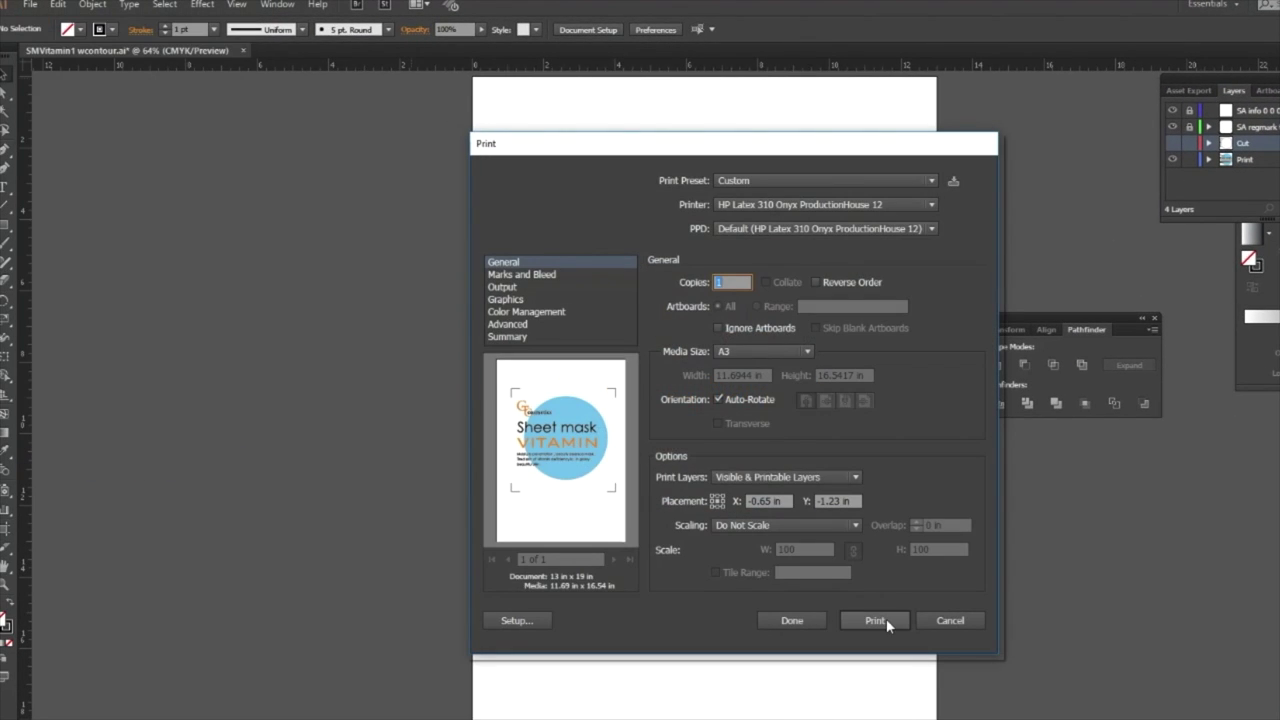
pyautogui.click(874, 620)
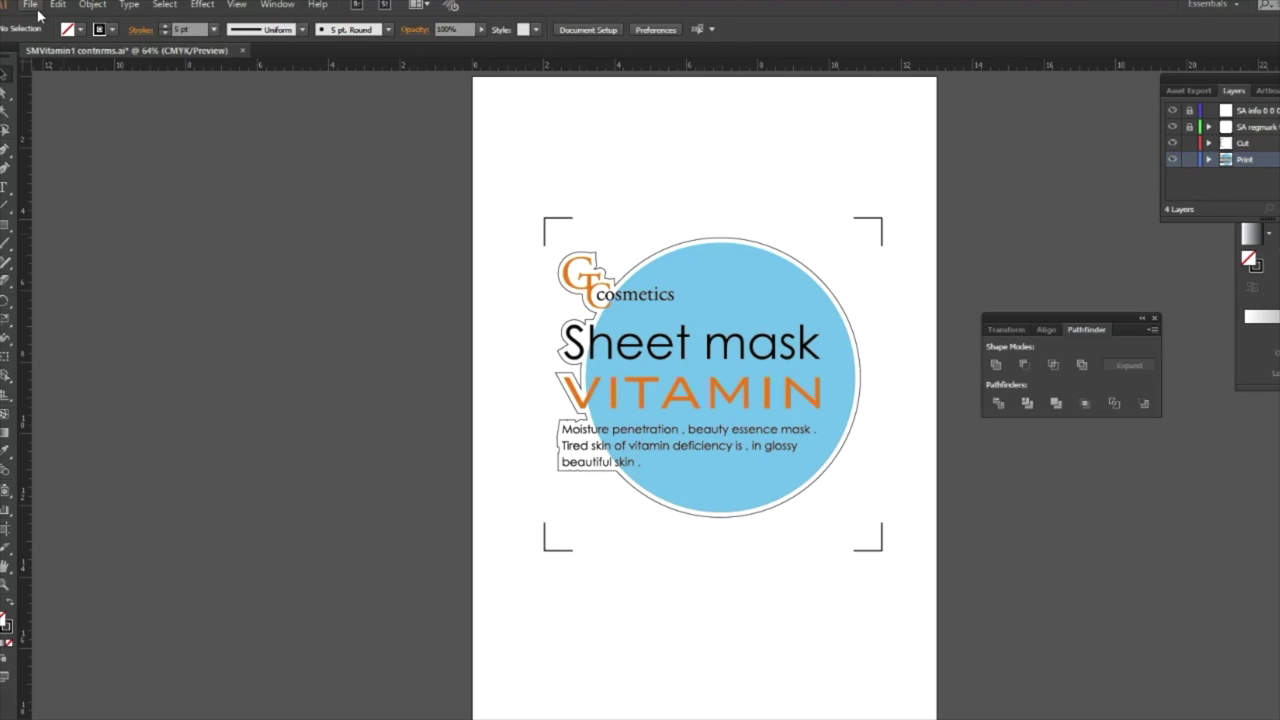
# - Open the Cutting Master 4 Cut/Plot settings for the sheet-mask decal artwork
pyautogui.click(30, 4)
pyautogui.moveTo(140, 311)
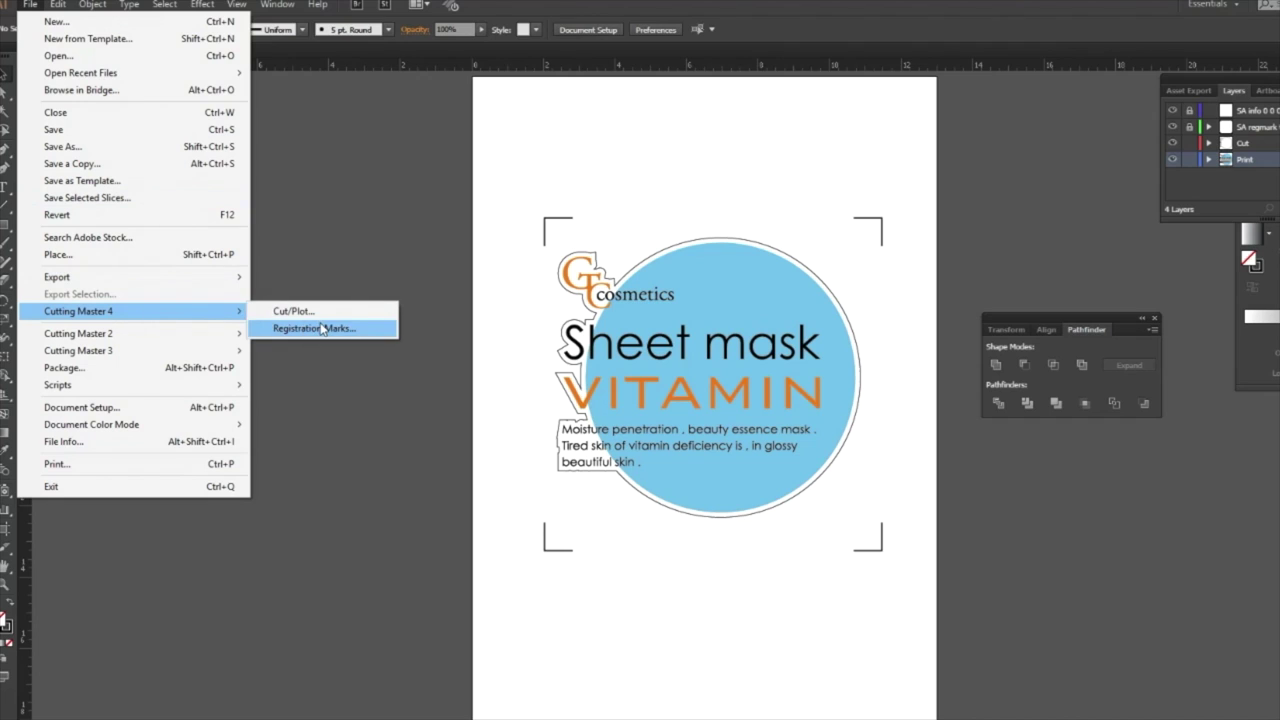
pyautogui.click(311, 311)
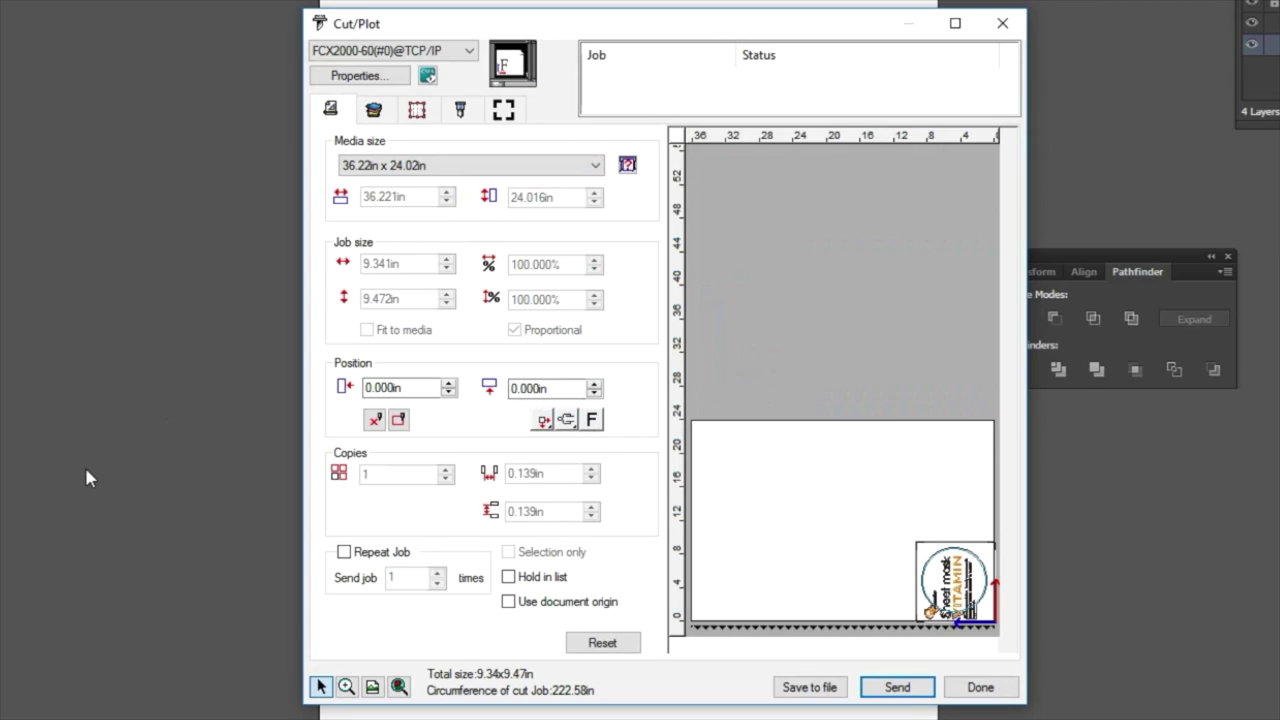
# - Exclude the Print layer on the Layering tab, then send the cut job to the cutter
pyautogui.click(373, 109)
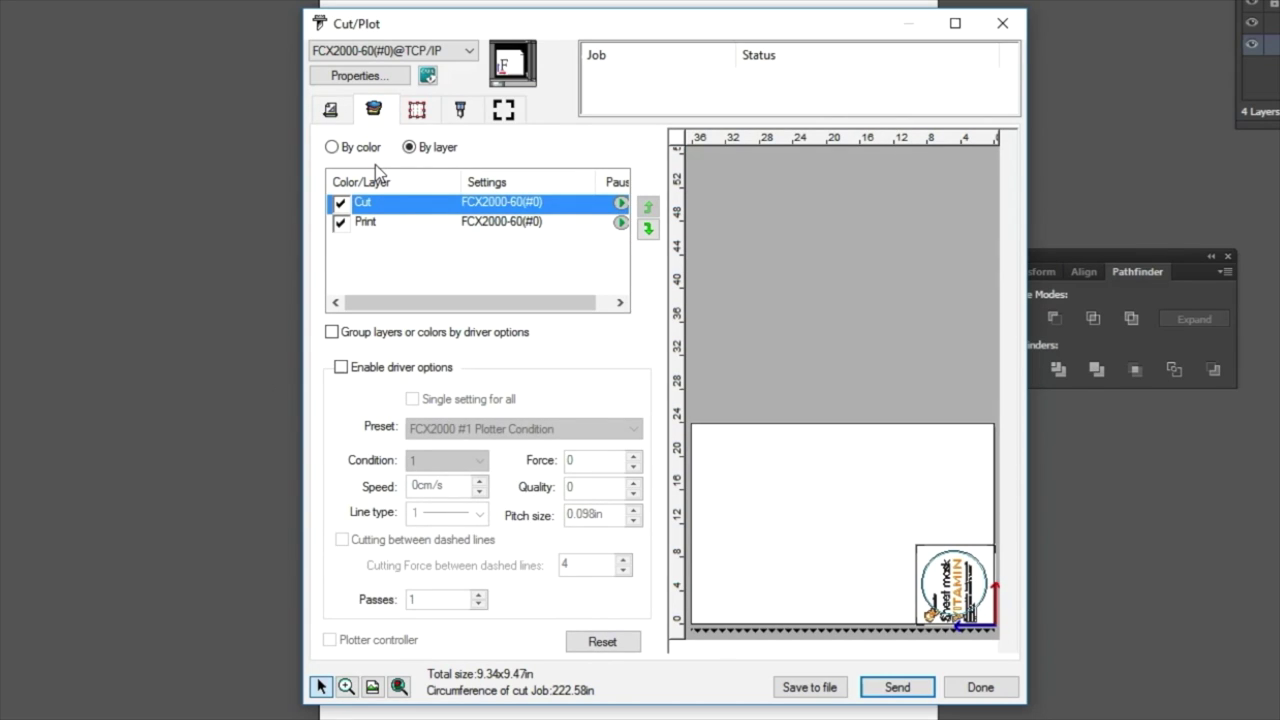
pyautogui.click(341, 223)
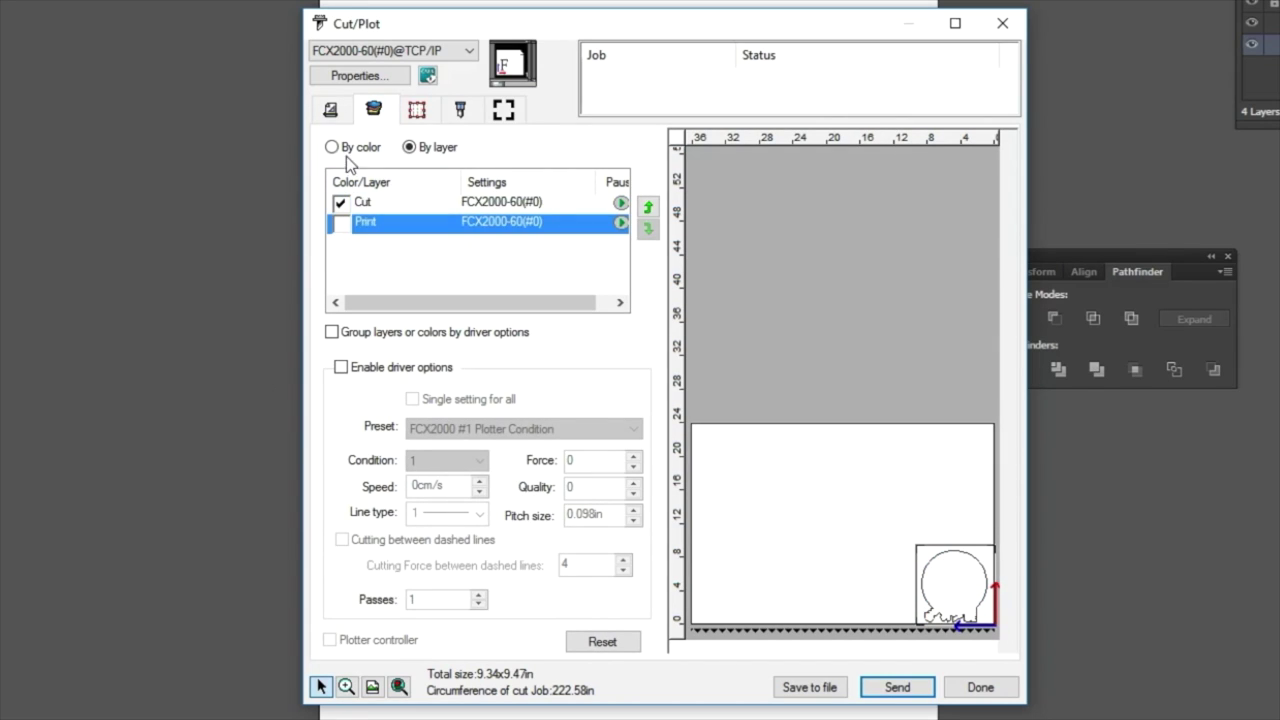
pyautogui.click(335, 111)
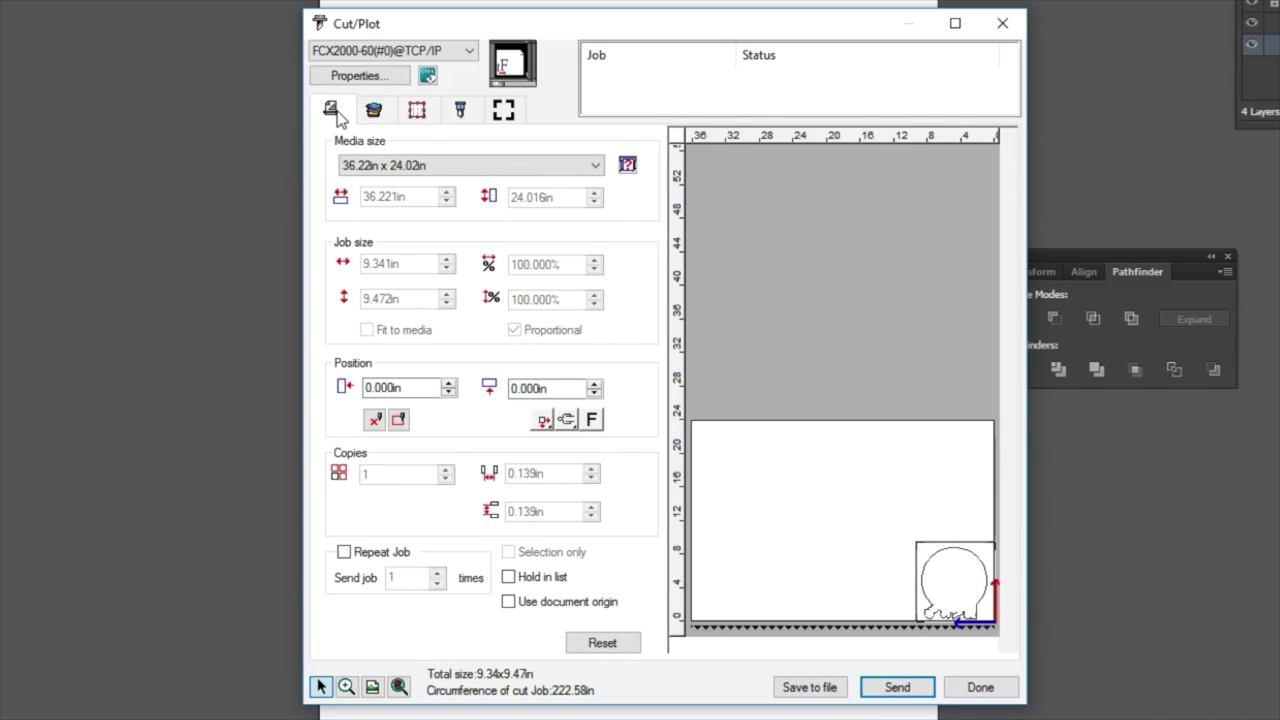
pyautogui.click(900, 688)
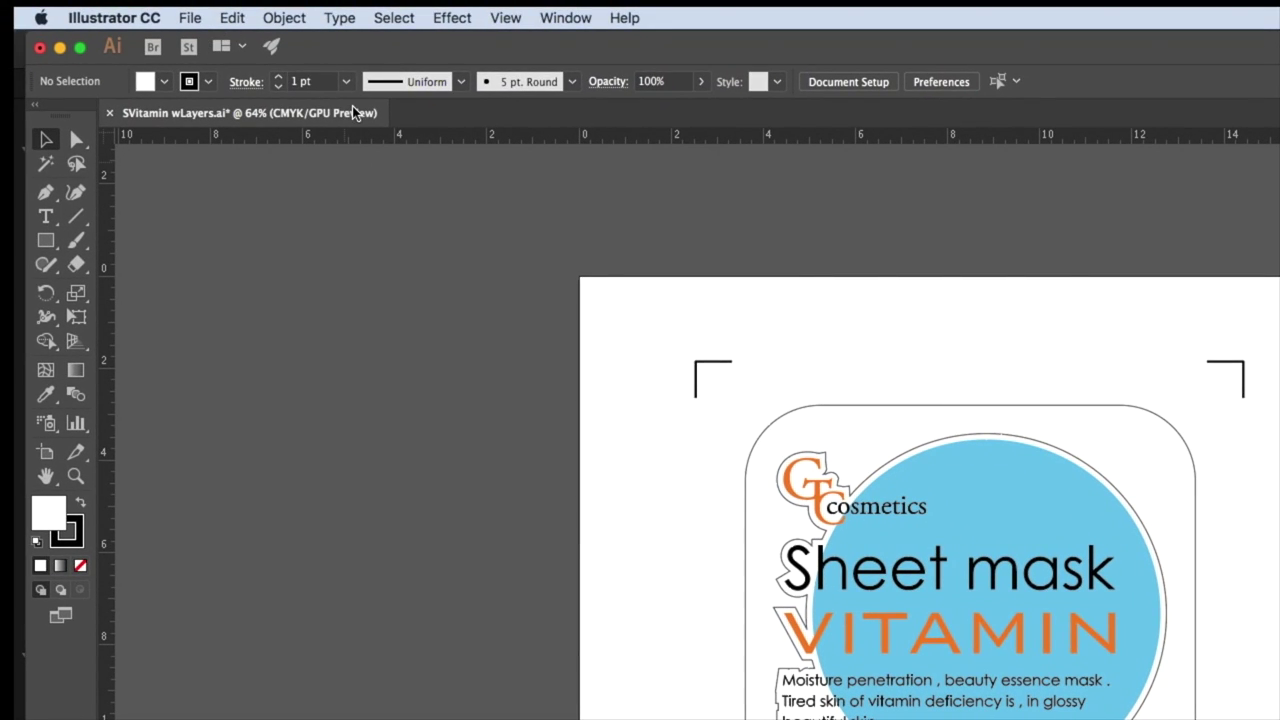
# - Reopen the Cutting Master 4 Cut/Plot settings for the artwork
pyautogui.click(190, 17)
pyautogui.moveTo(349, 546)
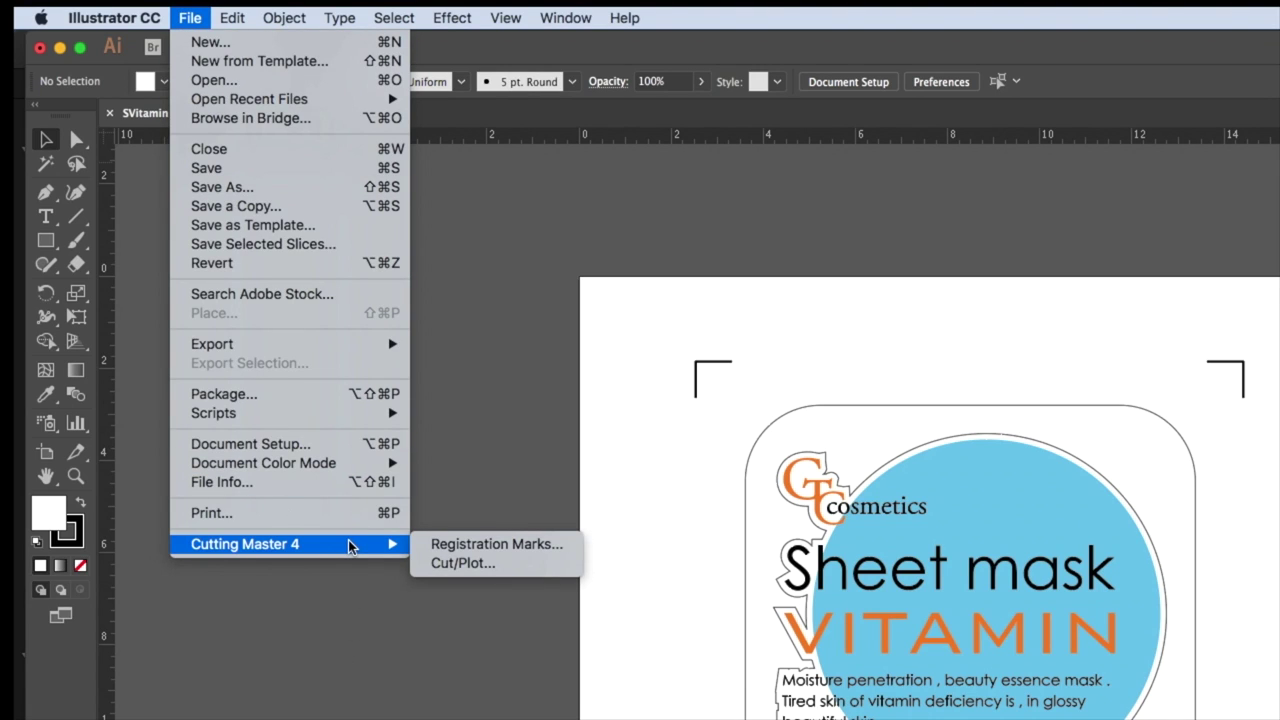
pyautogui.click(476, 564)
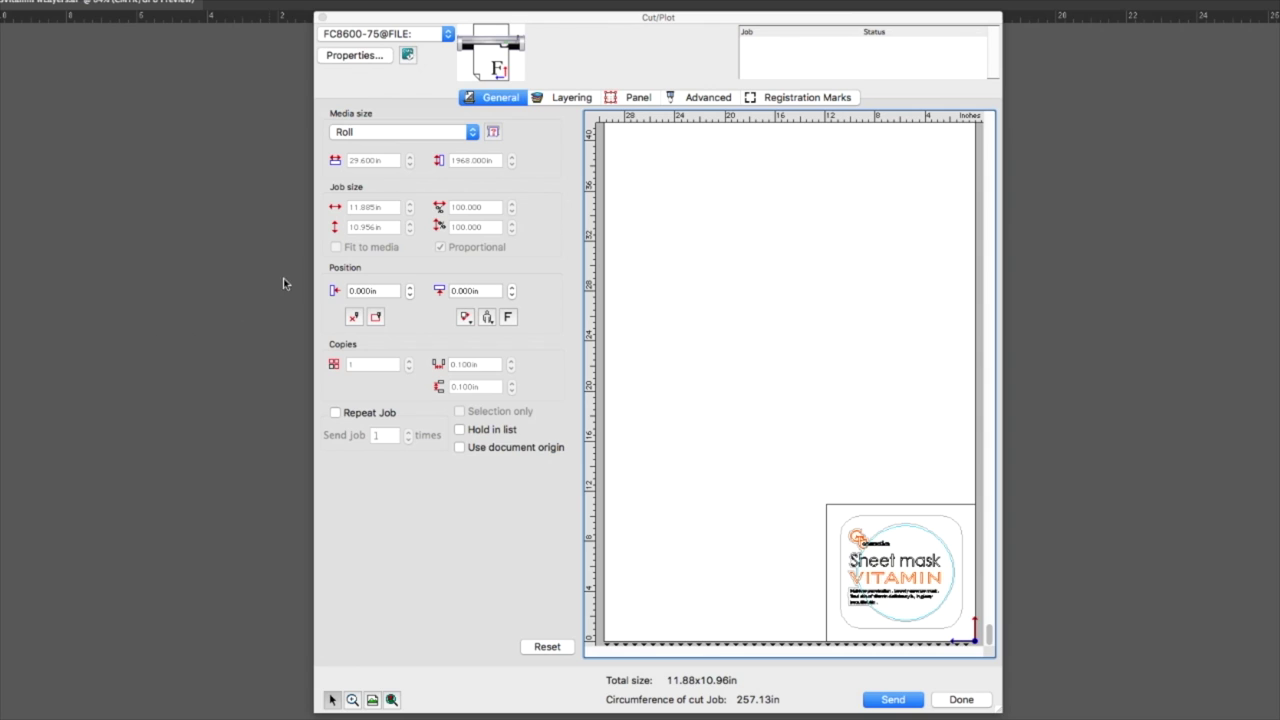
# - Uncheck the Print layer on the Layering tab and review the Cut and Perf-Cut layers
pyautogui.click(536, 98)
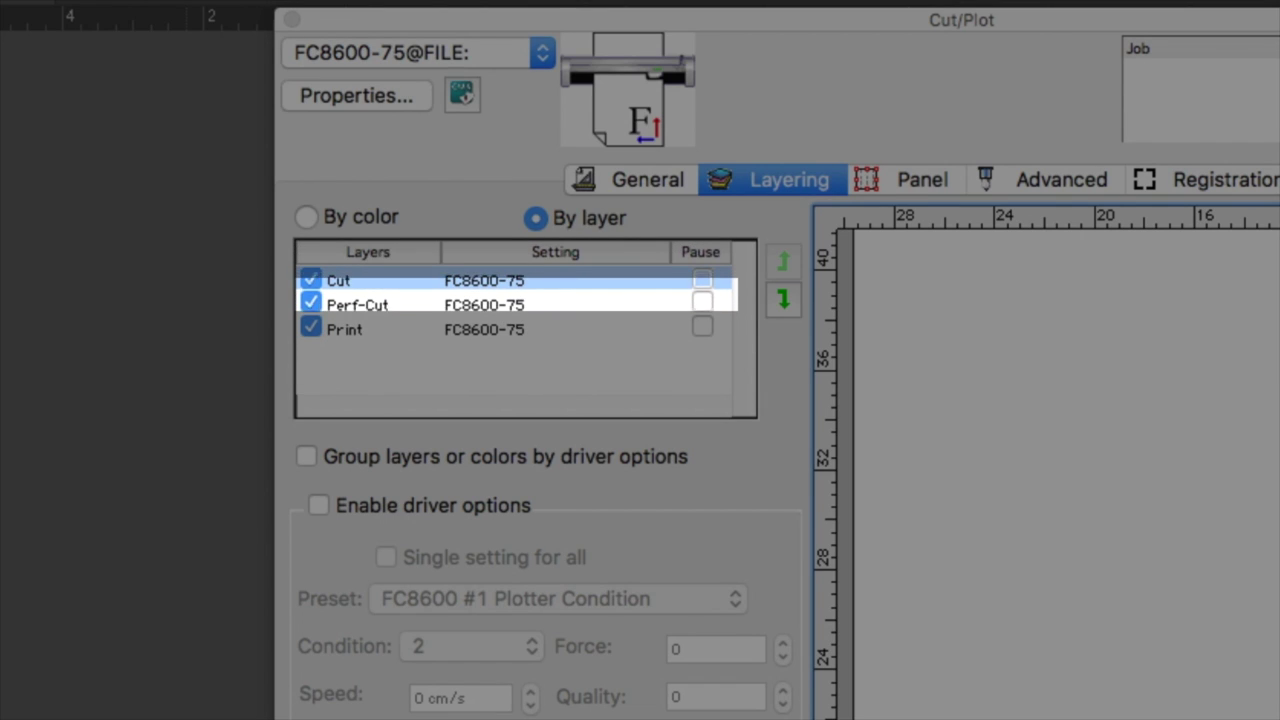
pyautogui.click(307, 336)
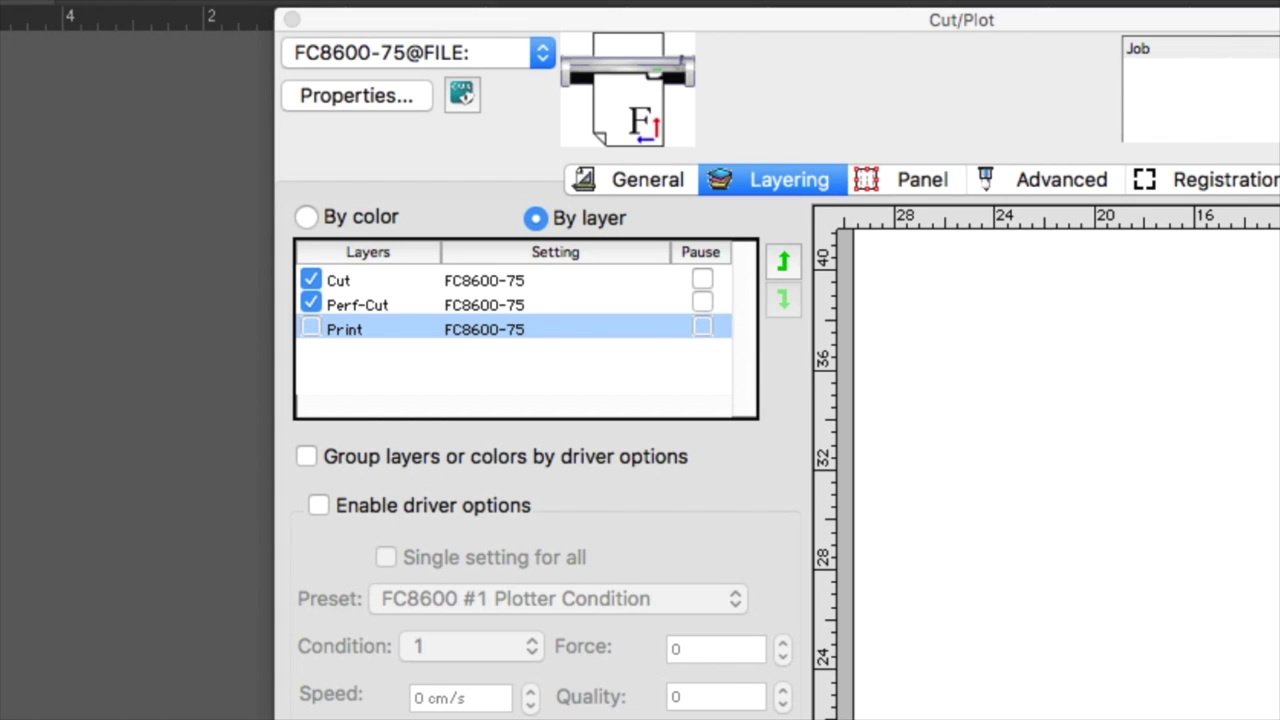
pyautogui.click(460, 281)
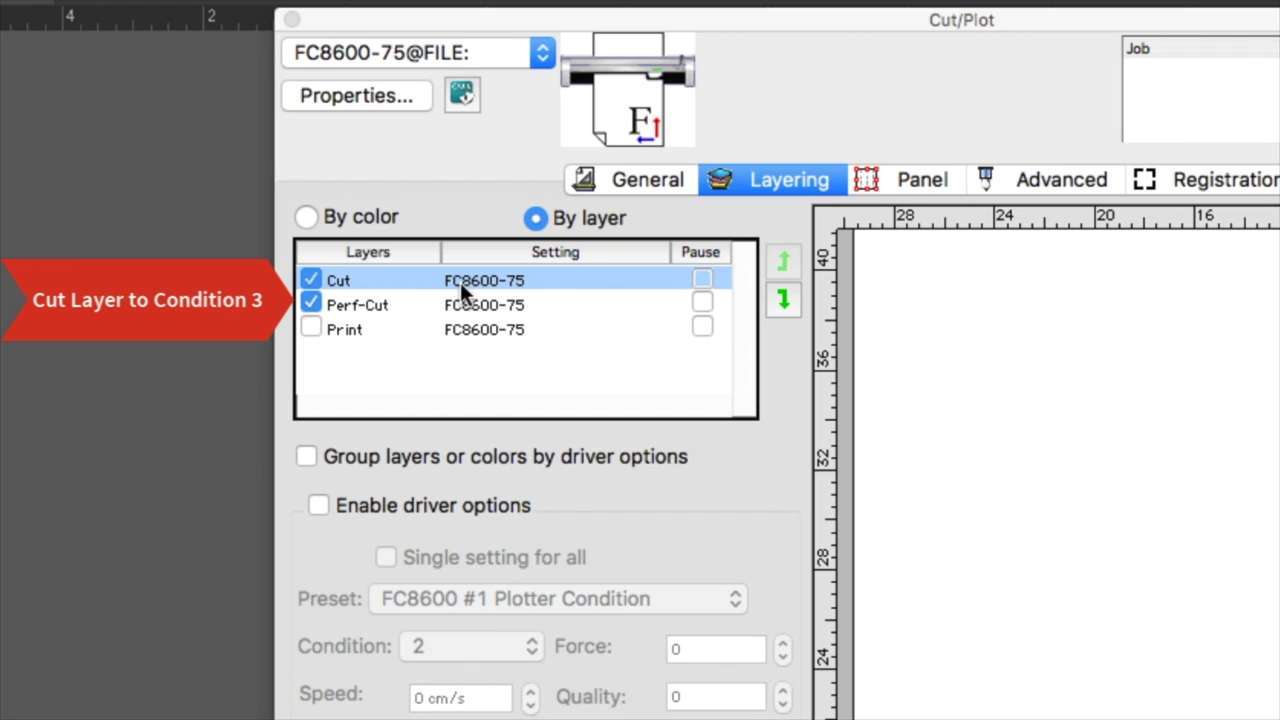
pyautogui.click(453, 306)
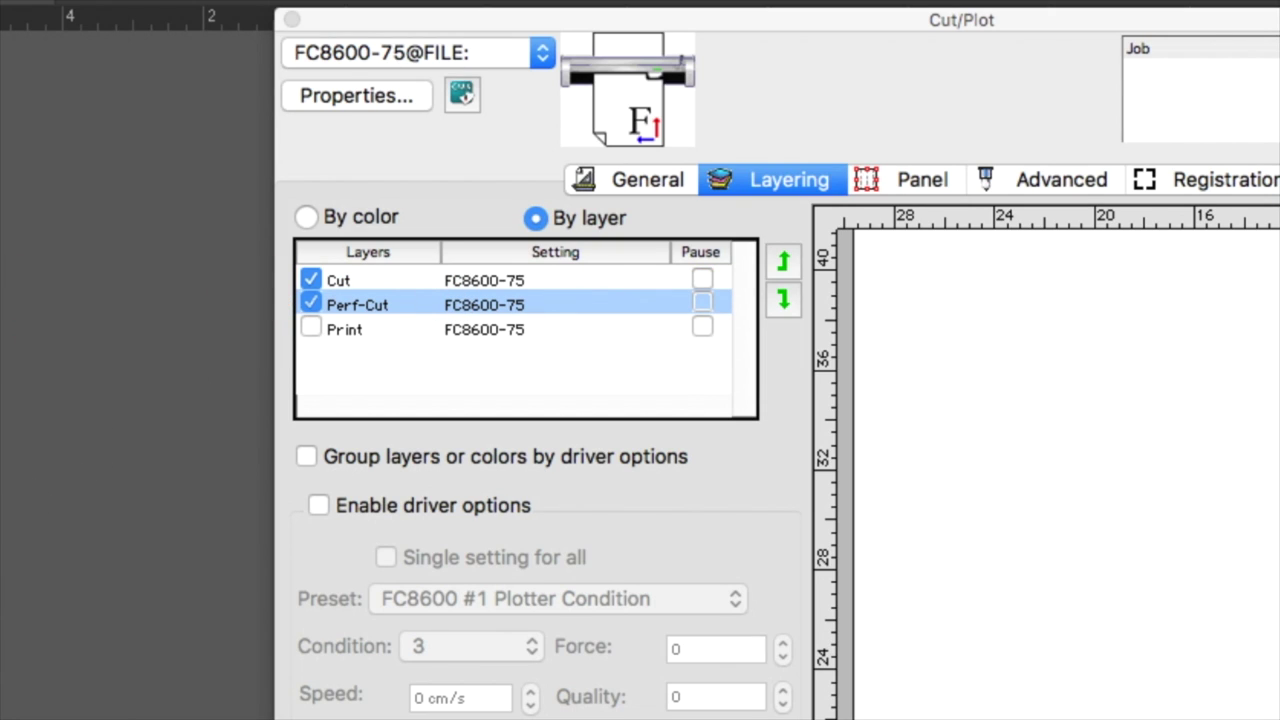
pyautogui.press('Down')
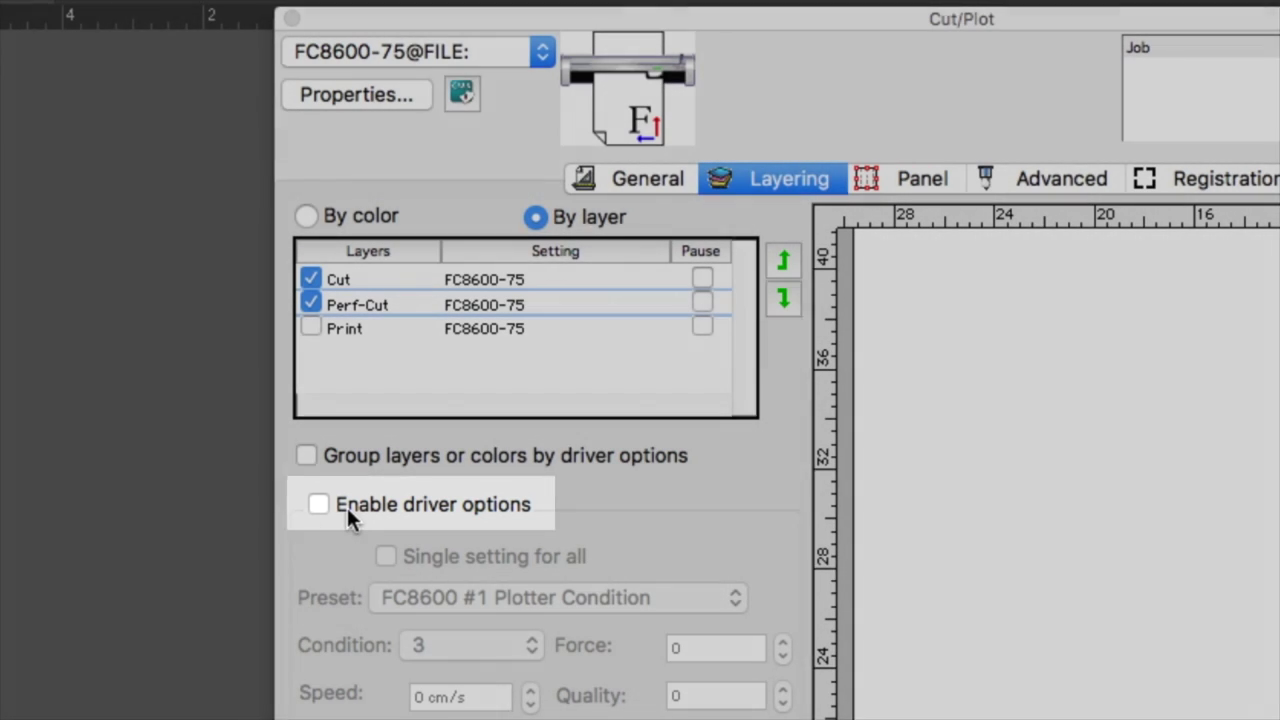
# - Enable driver options and give the Cut layer the FC8600 #2 Plotter Condition preset
pyautogui.click(317, 500)
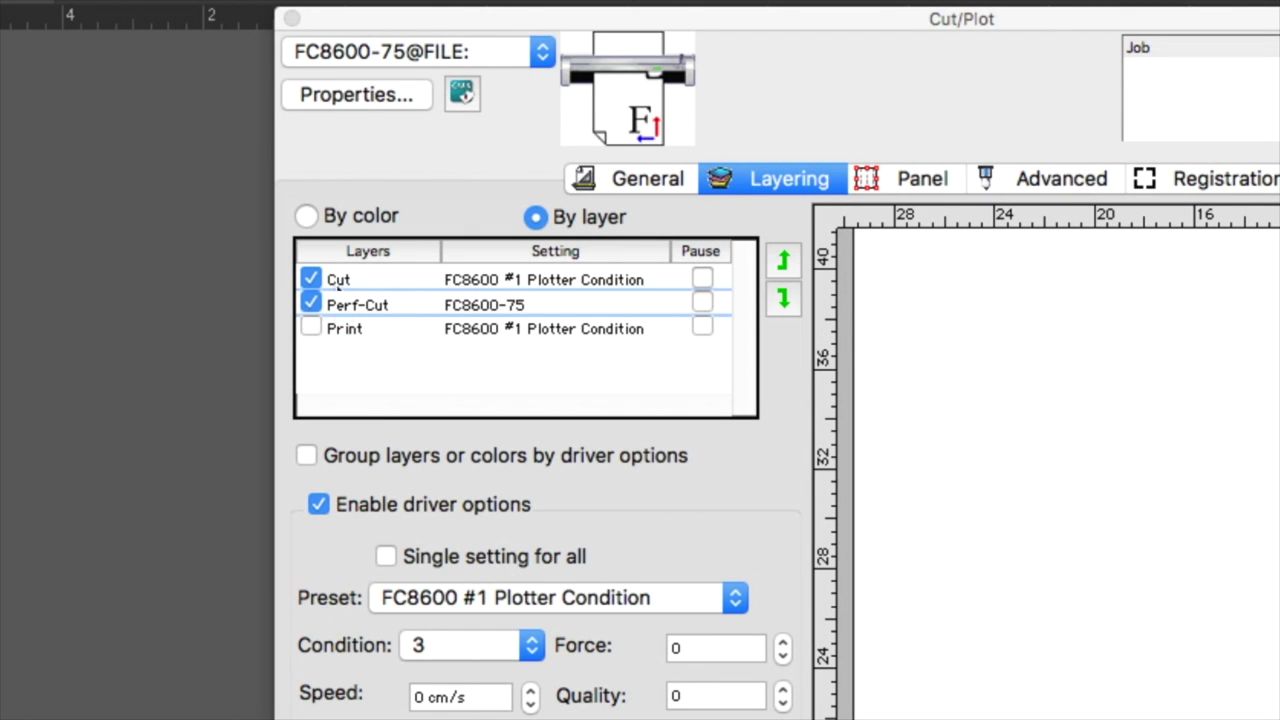
pyautogui.click(338, 275)
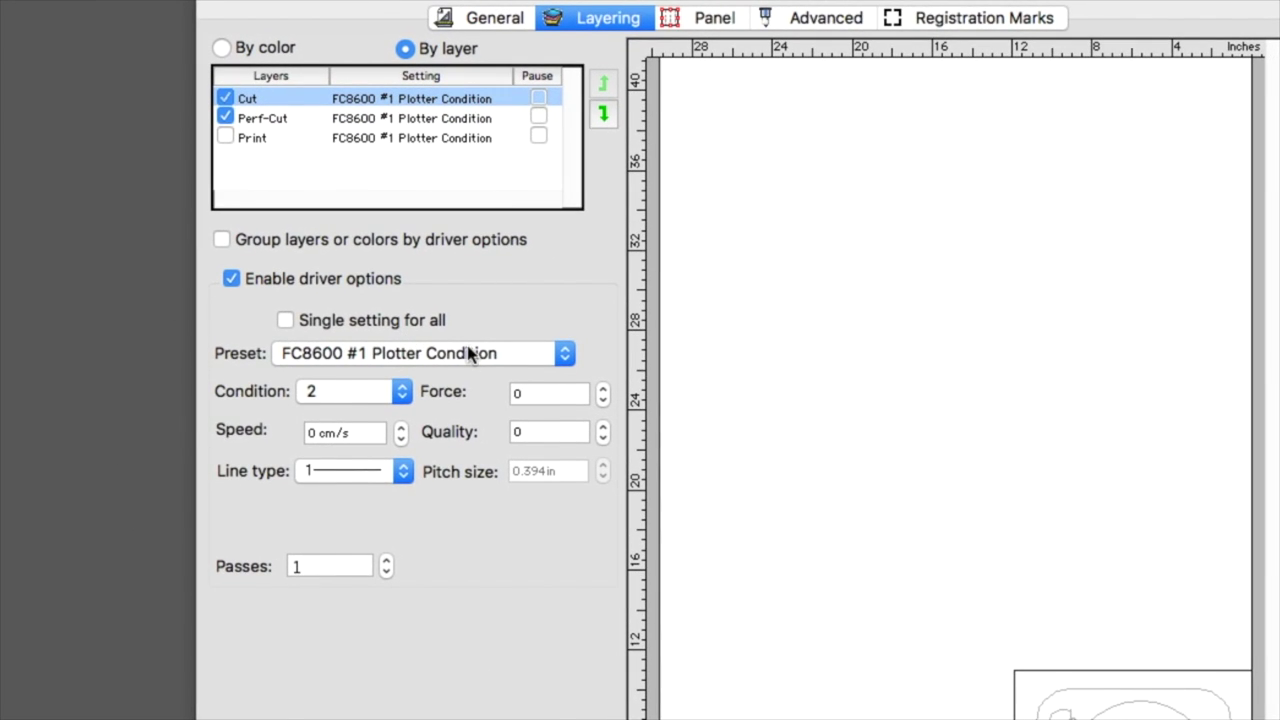
pyautogui.click(468, 353)
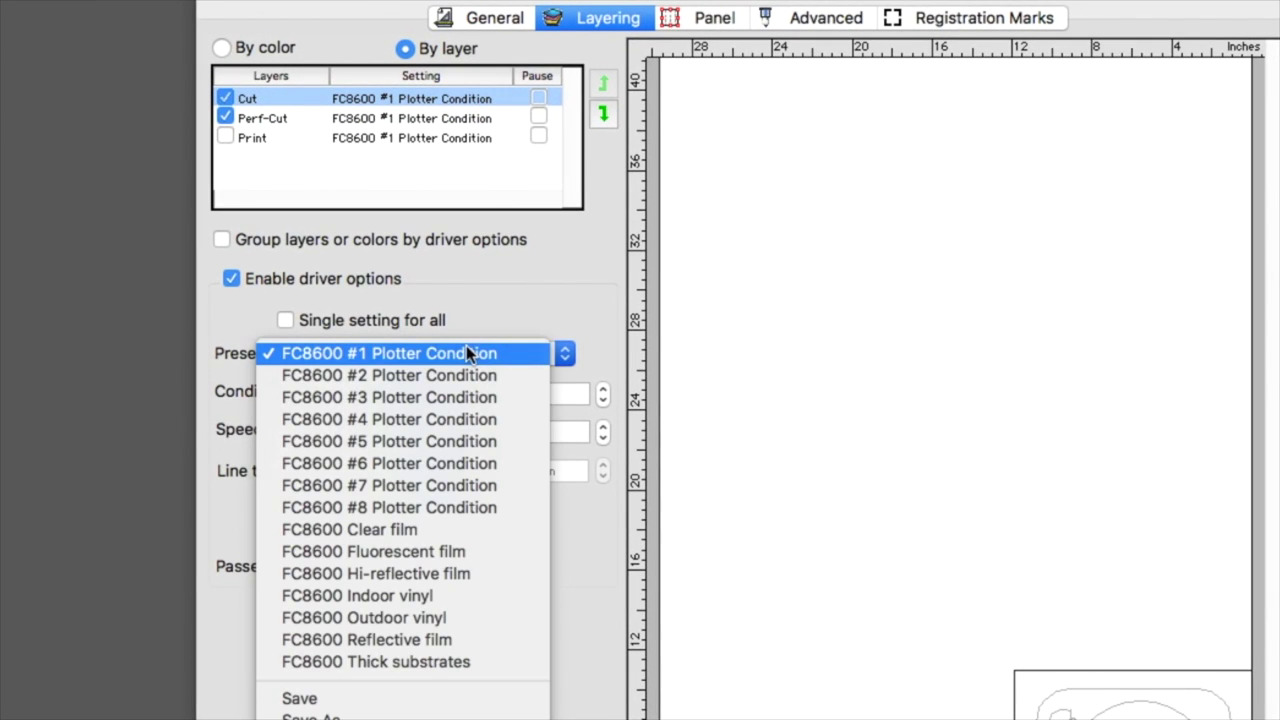
pyautogui.click(450, 376)
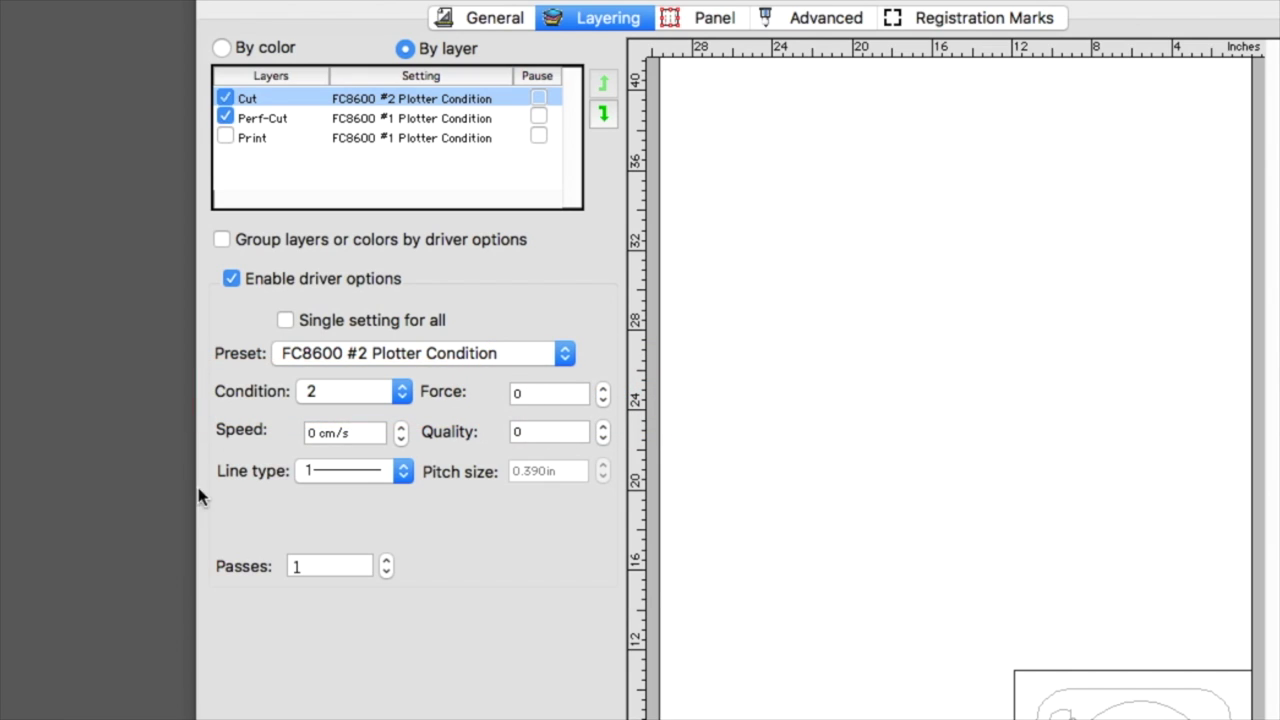
# - Set the Perf-Cut layer's preset to FC8600 #3 Plotter Condition
pyautogui.click(248, 118)
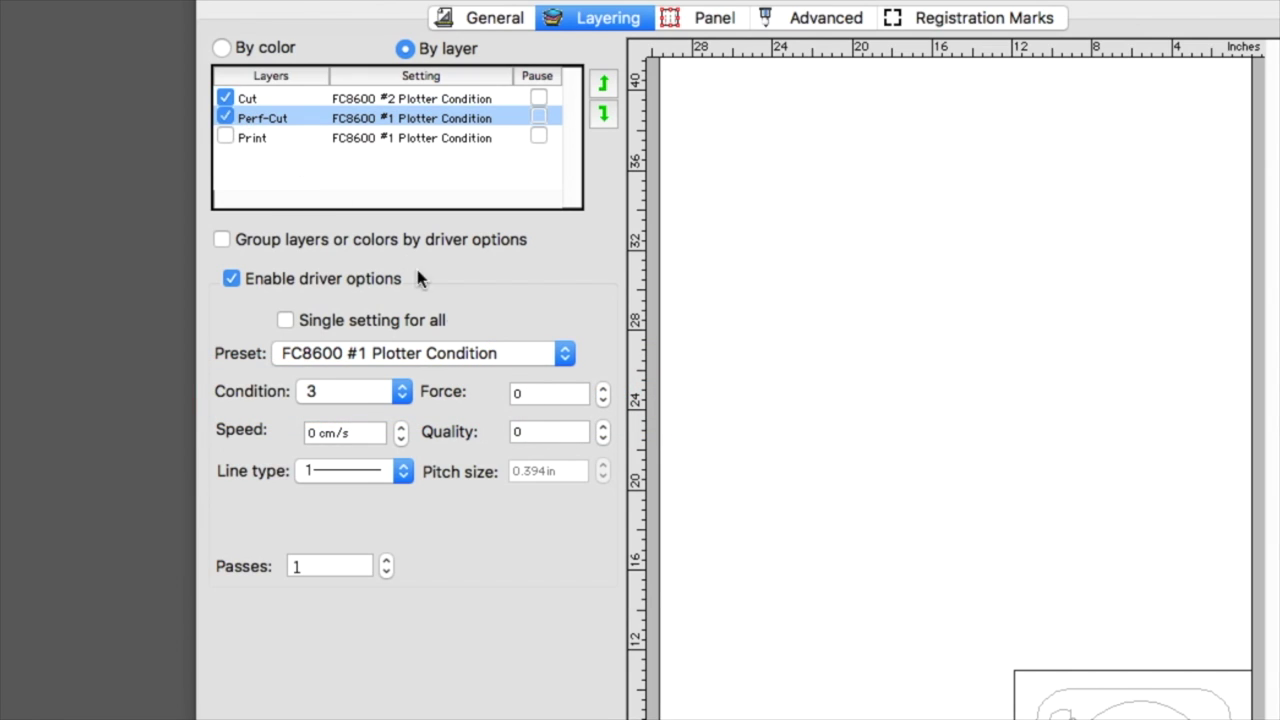
pyautogui.click(479, 356)
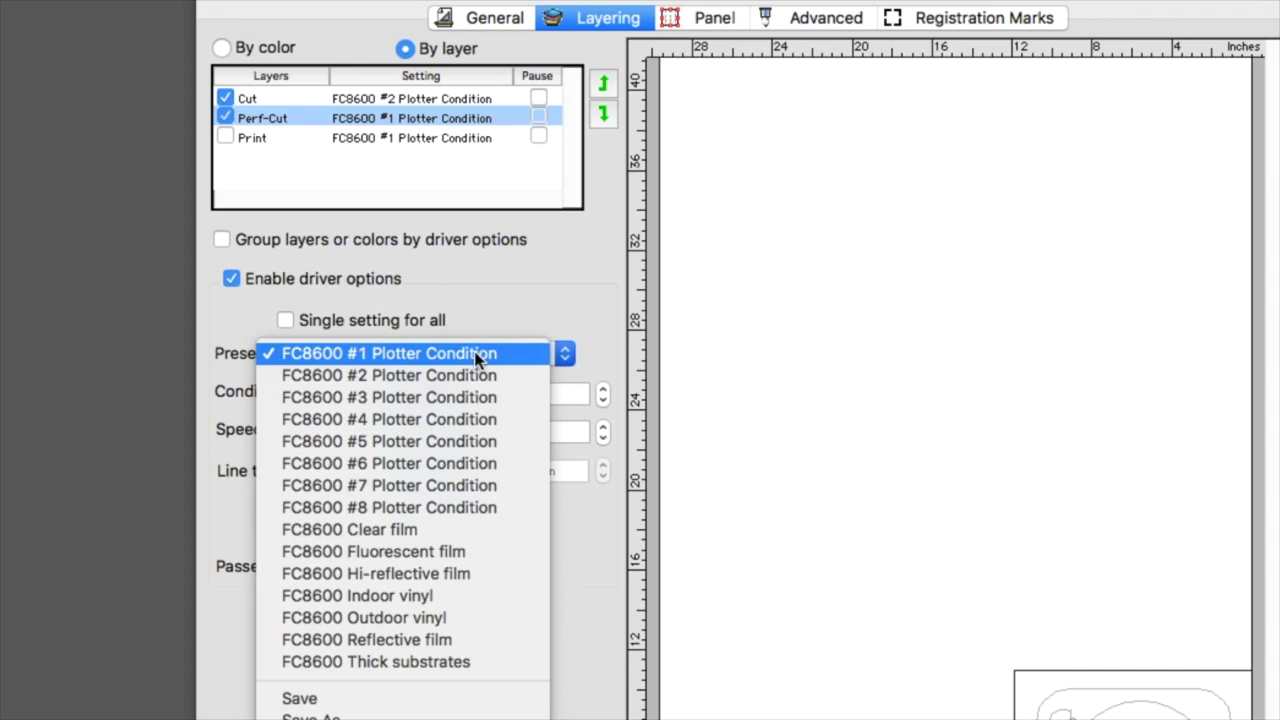
pyautogui.click(463, 396)
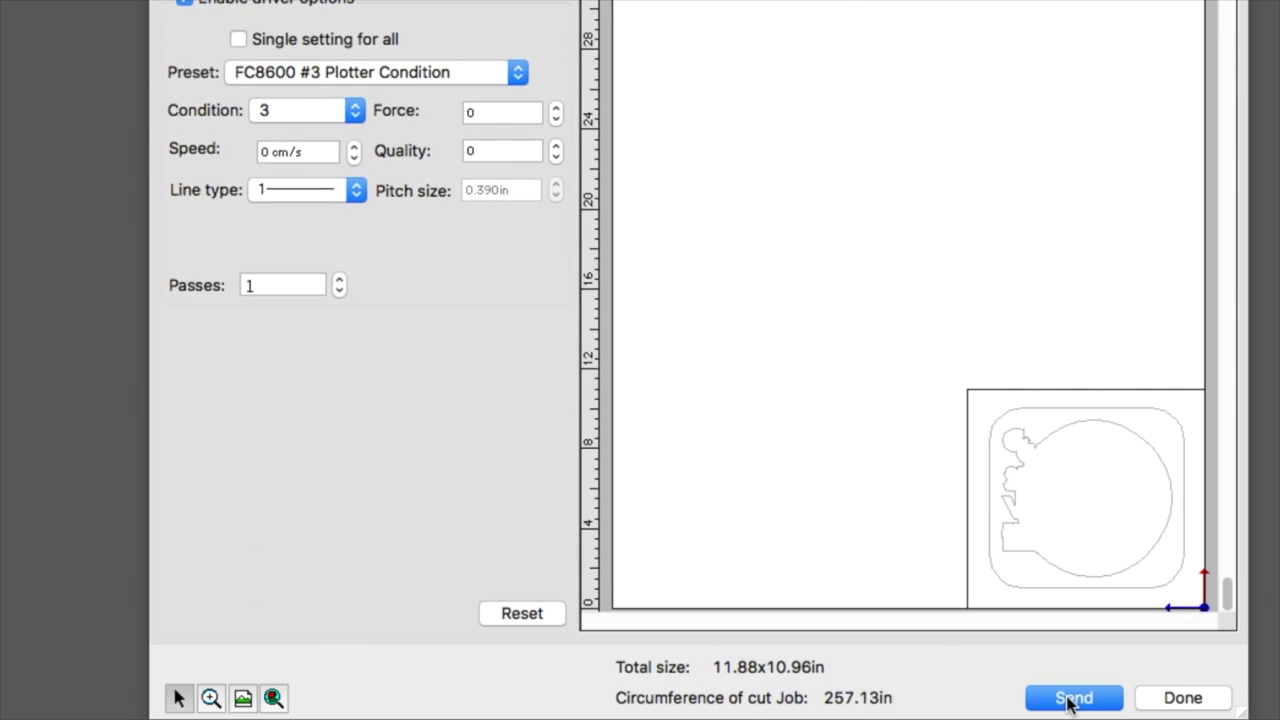
# - Send the cut job to the FC8600 cutter
pyautogui.click(929, 698)
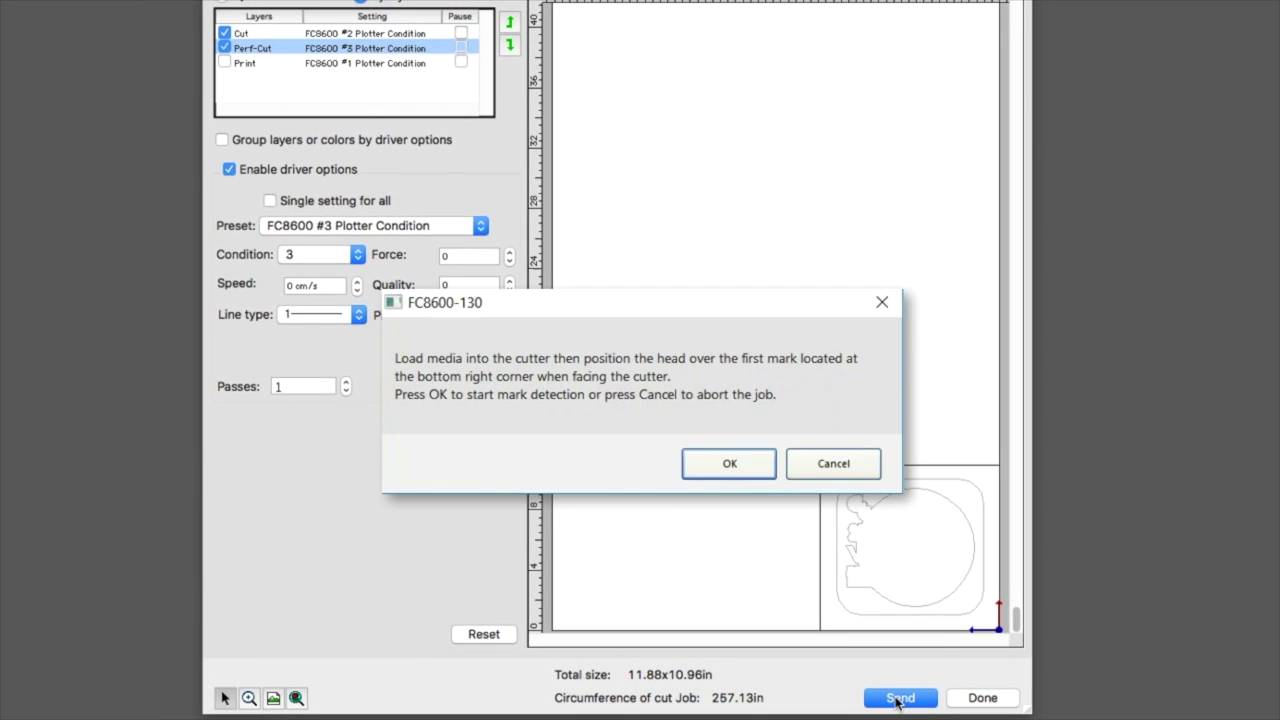